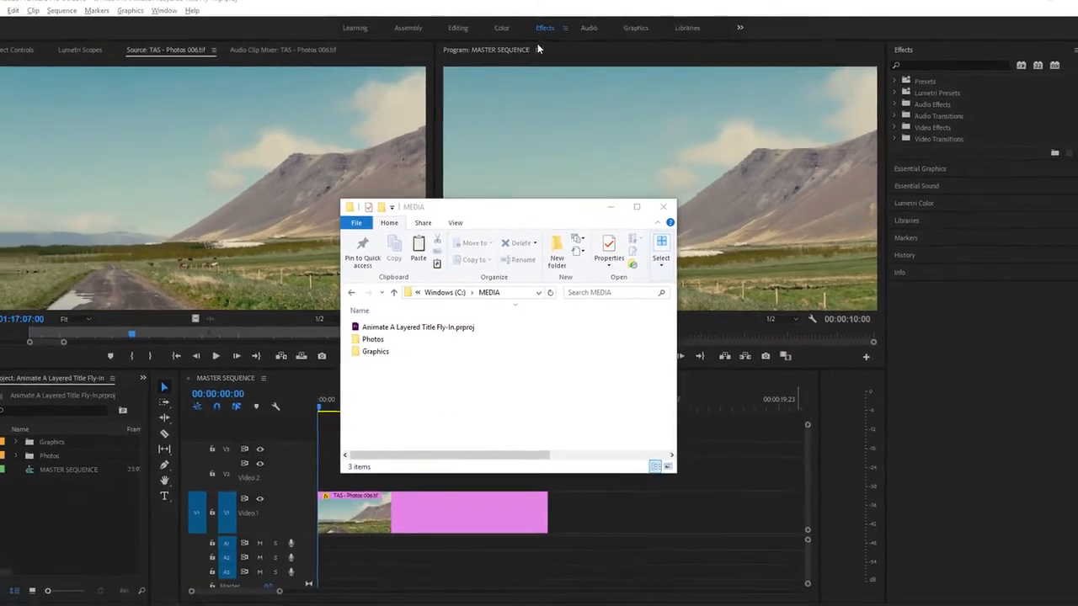
Step: Switch to Premiere Pro with the Effects workspace active and save the project
left_click(542, 38)
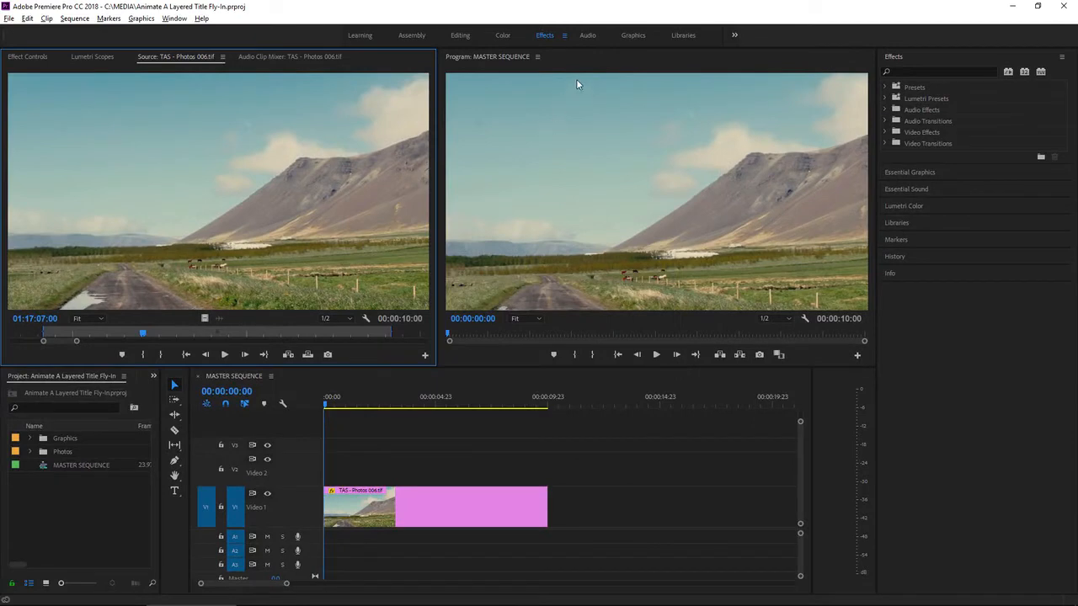
left_click(564, 35)
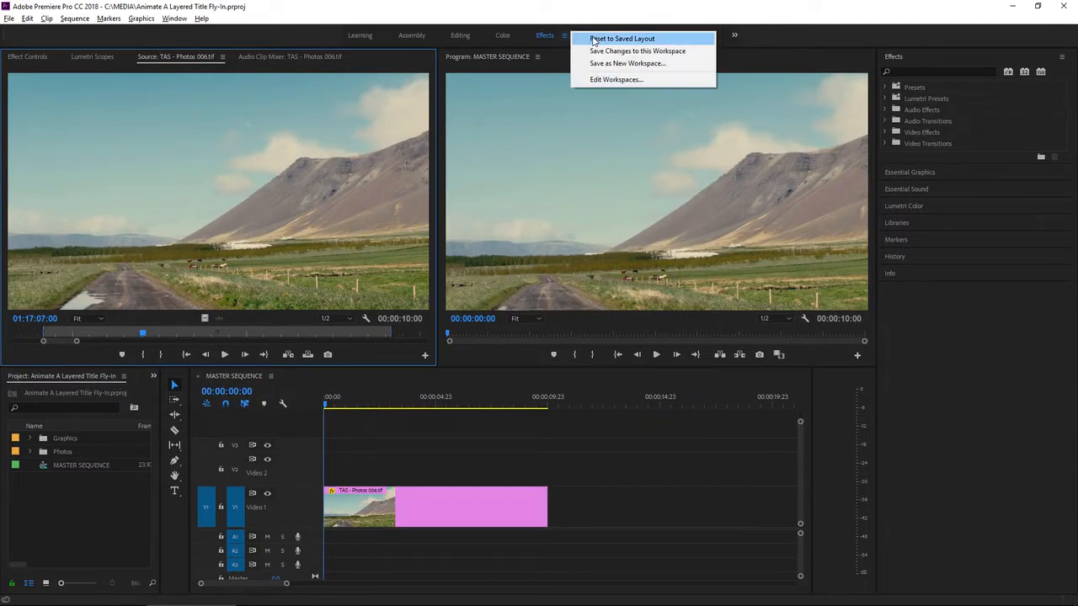
left_click(558, 35)
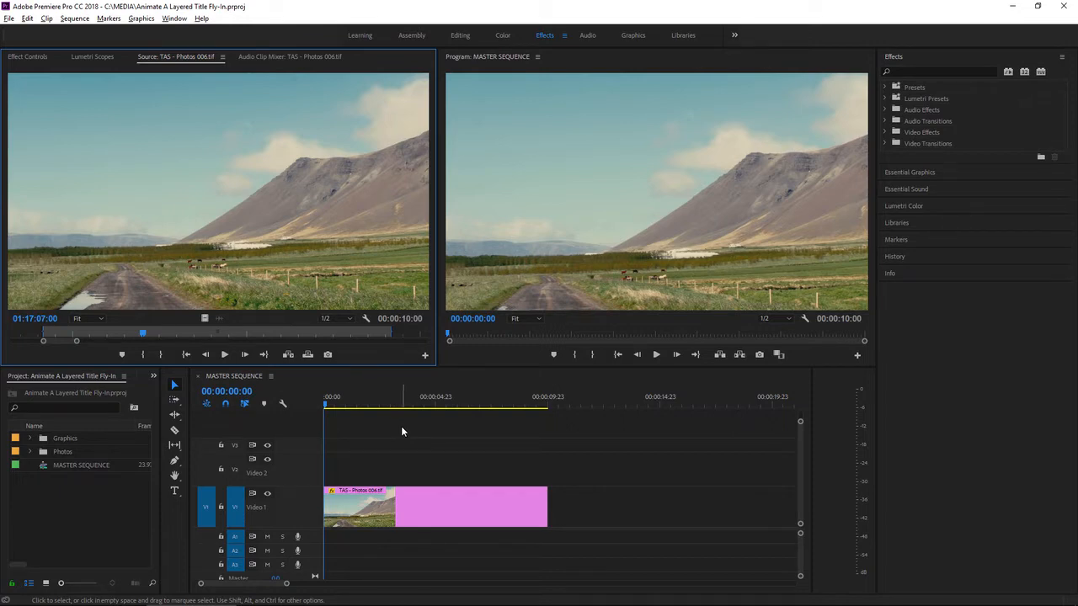
key("ctrl+s")
Step: Import TAS_MAIN_TITLE.psd from the MEDIA folder's Graphics subfolder into the Premiere Pro project as a Sequence
key("alt+Tab")
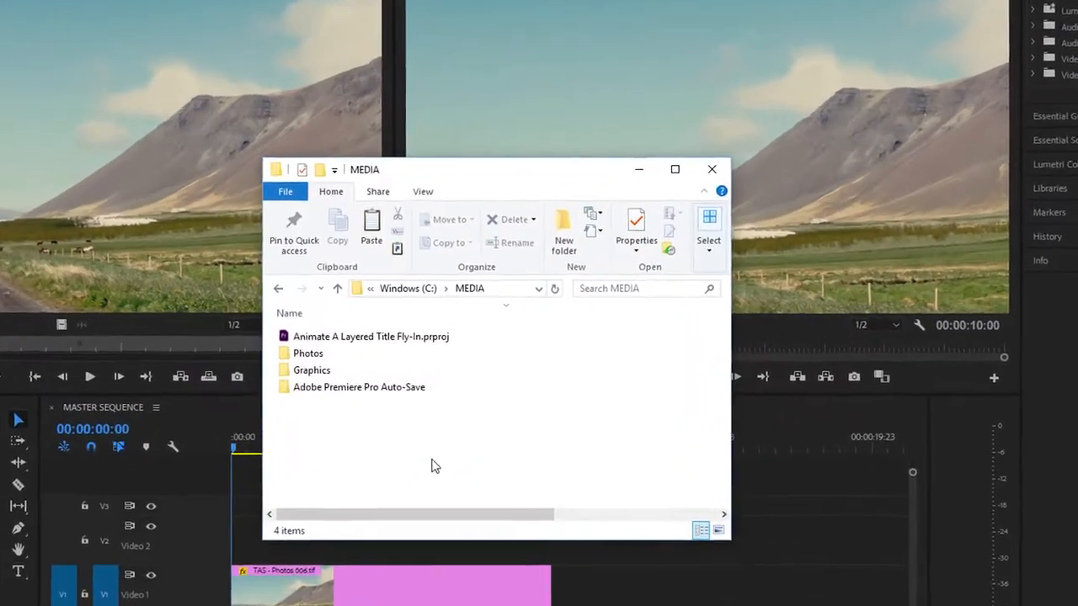
left_click(299, 372)
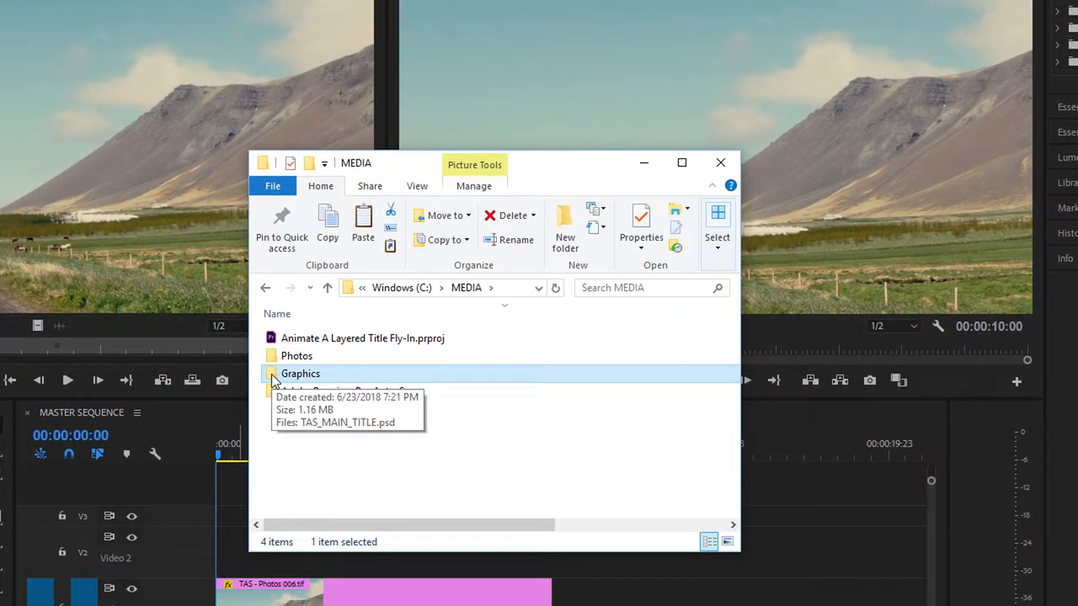
double_click(272, 378)
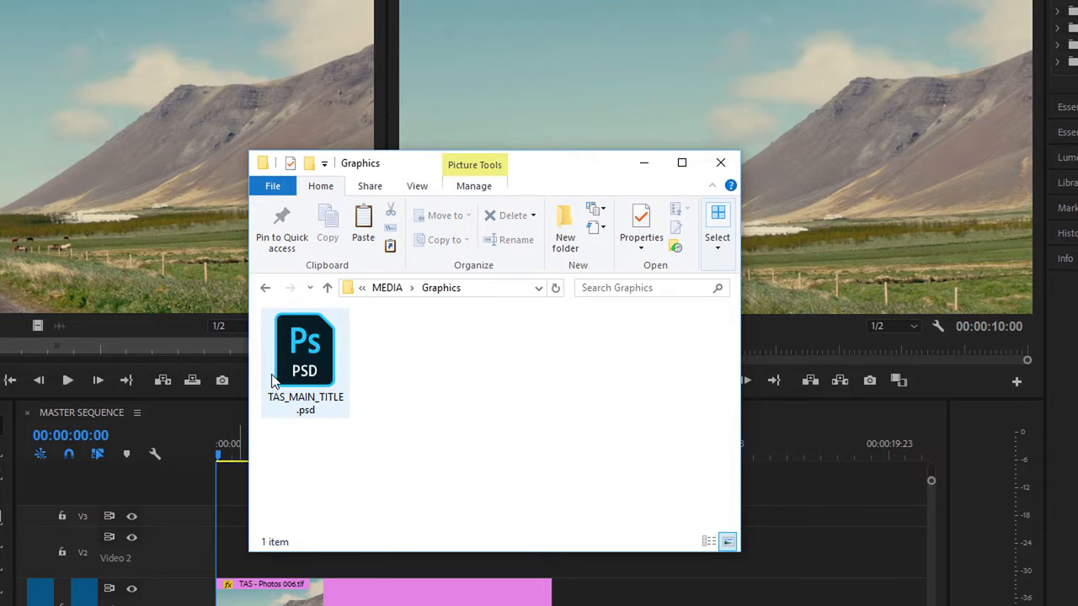
left_click_drag(304, 364, 74, 526)
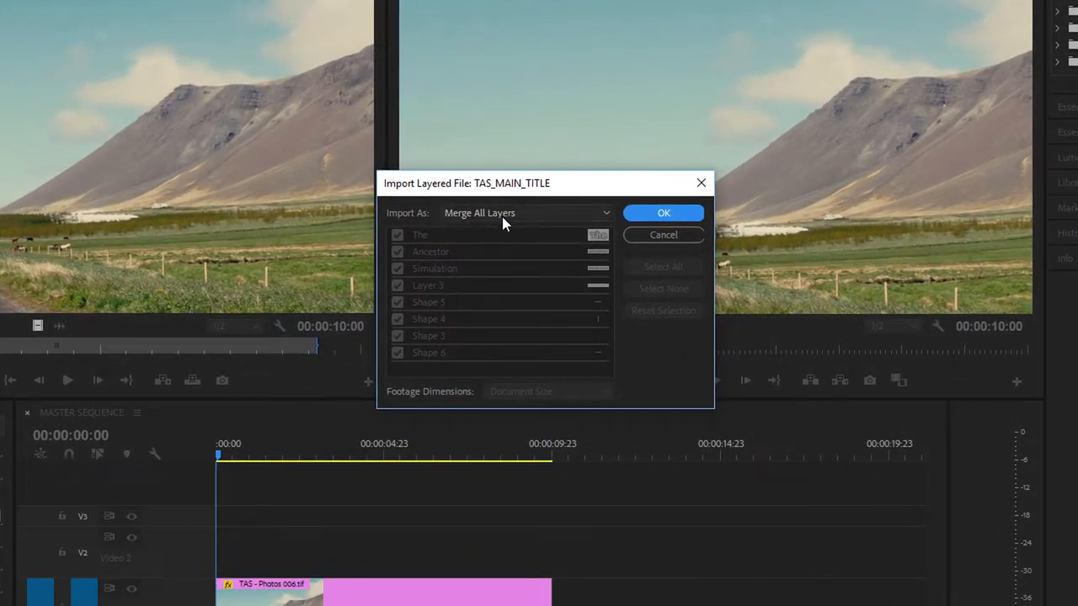
left_click(517, 211)
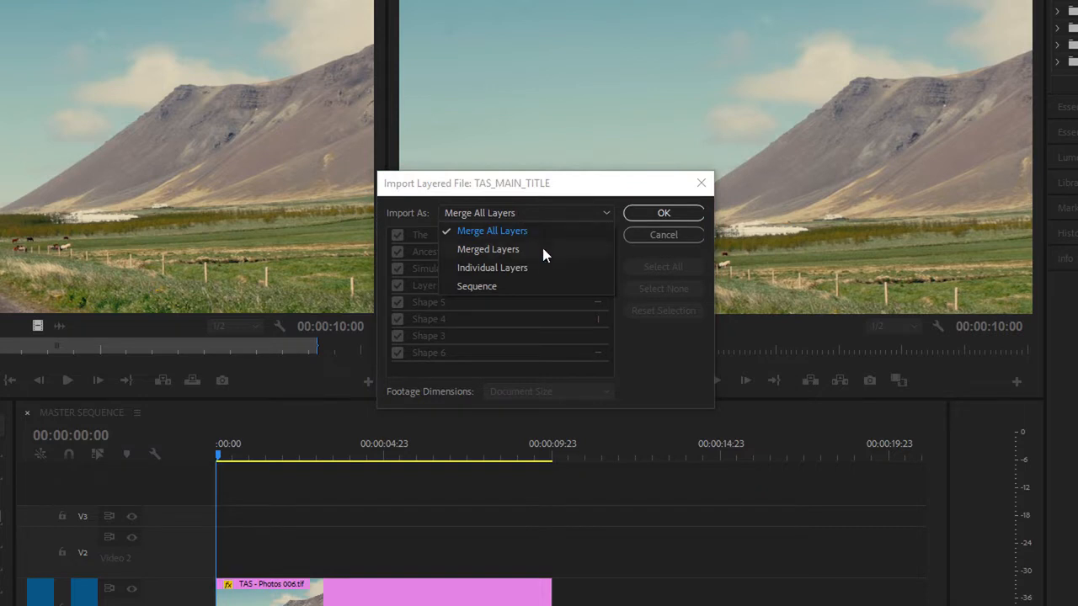
left_click(527, 290)
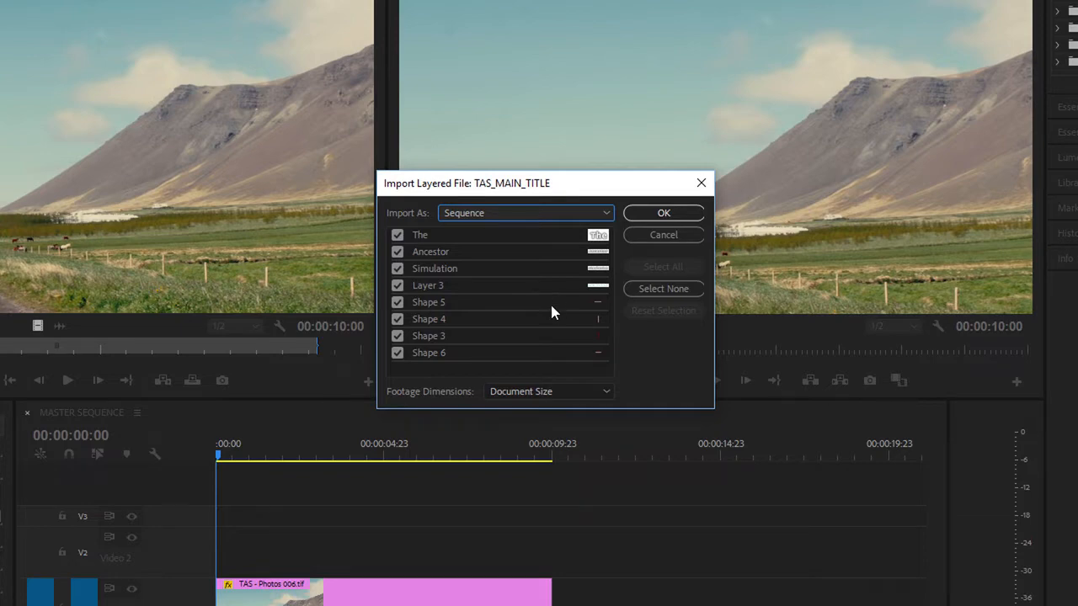
left_click(663, 213)
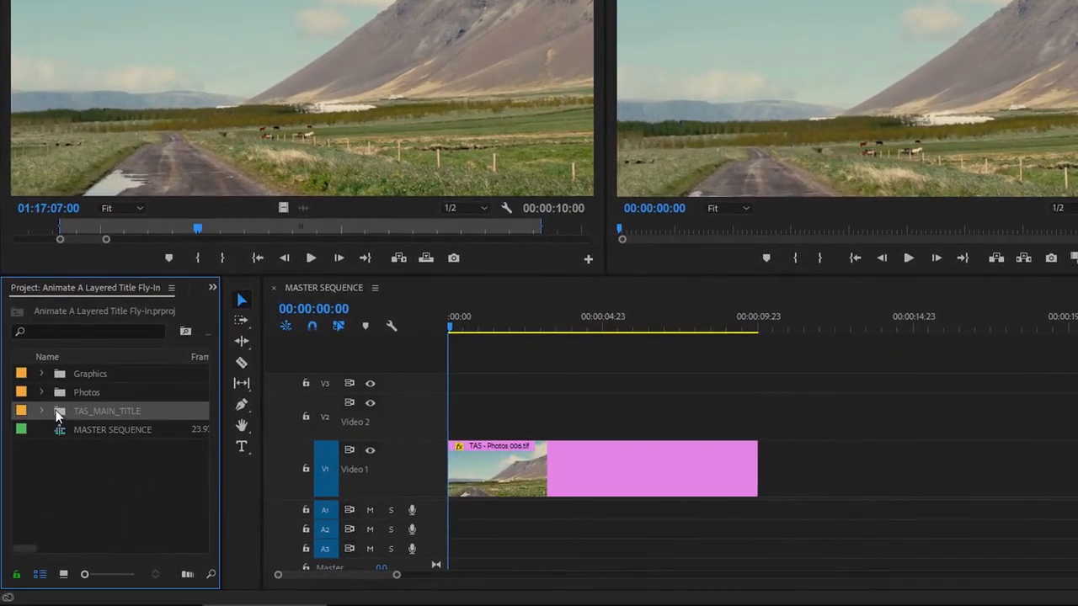
Step: Open the TAS_MAIN_TITLE sequence from its imported bin and enlarge the video track area to show every layer
left_click(42, 410)
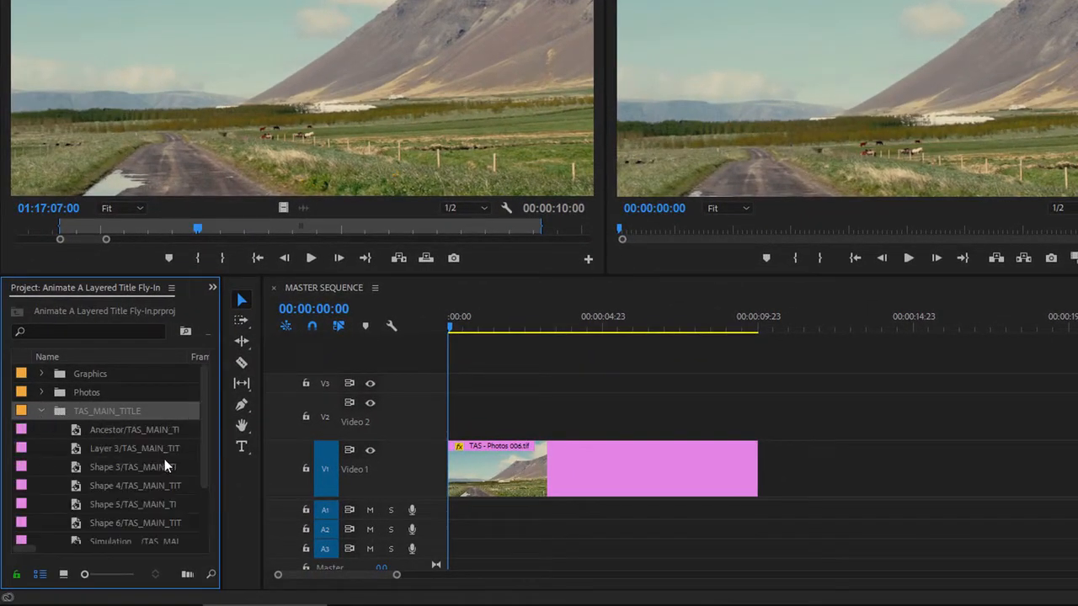
scroll(206, 428, "down", 4)
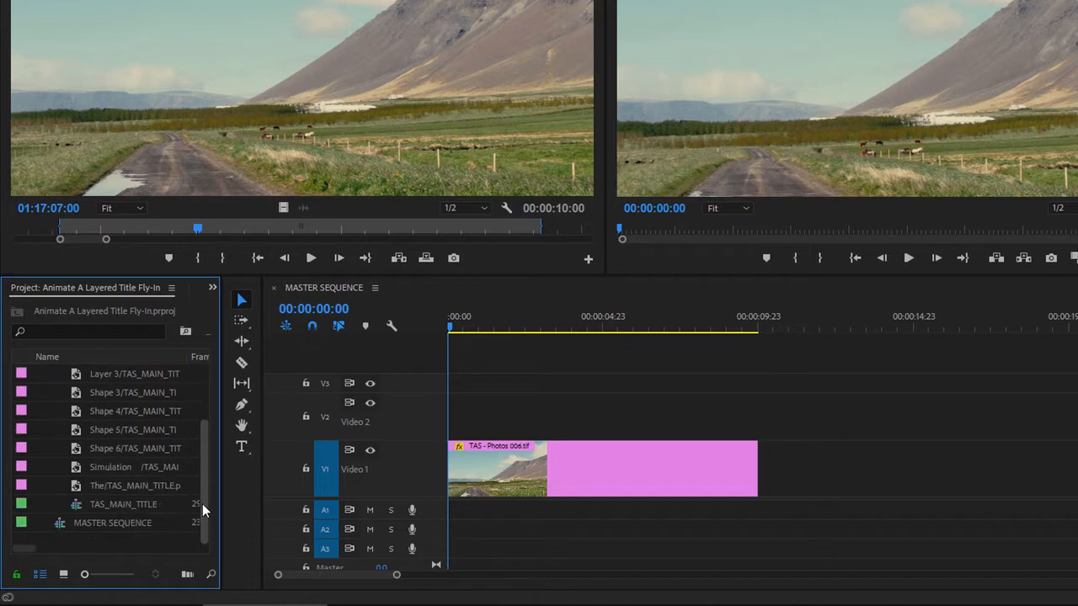
left_click(75, 505)
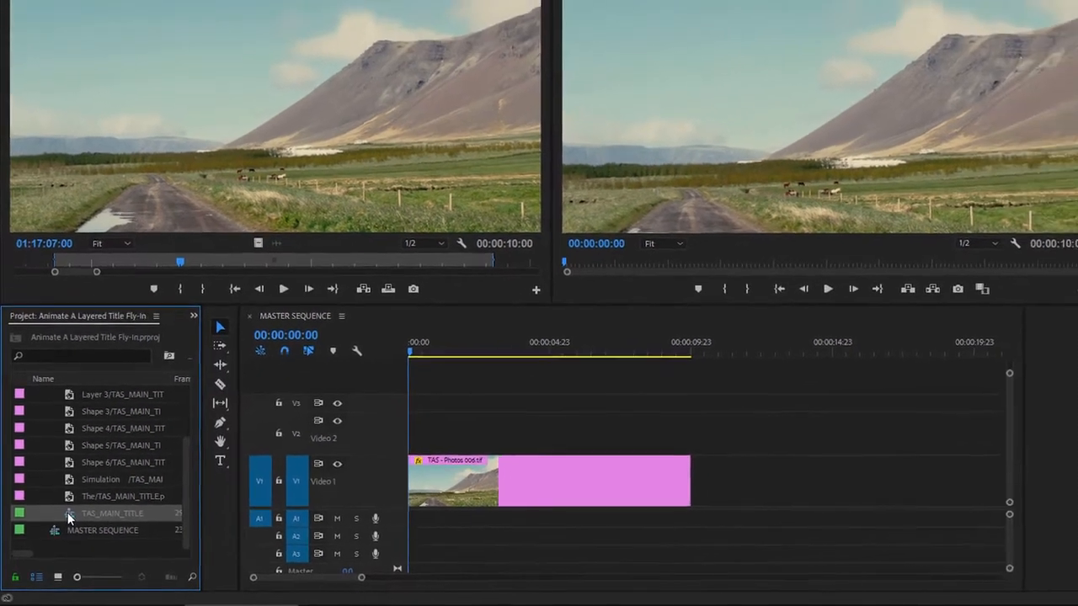
double_click(76, 506)
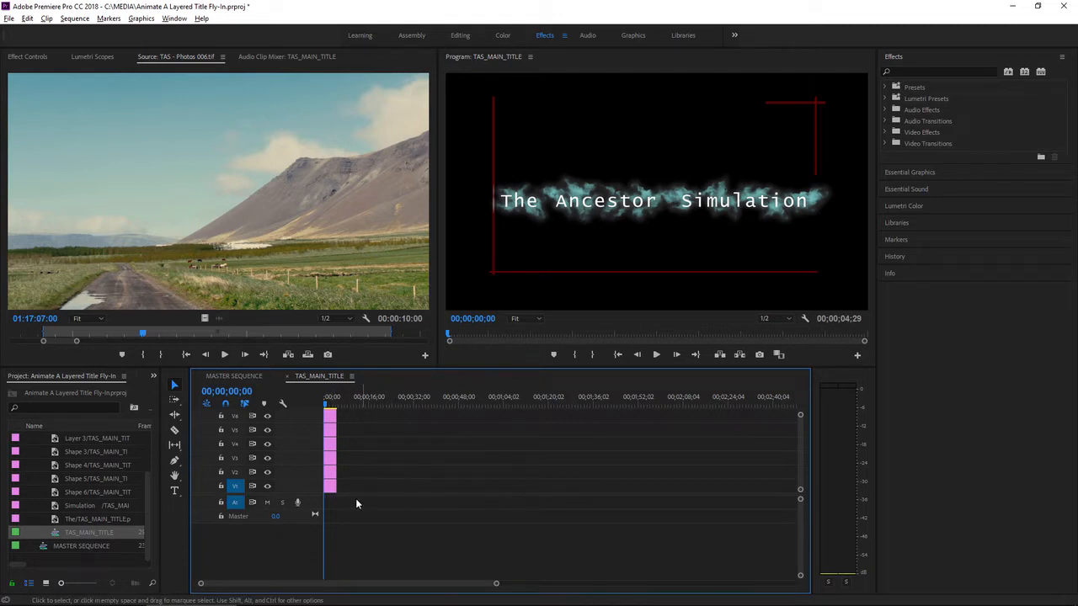
left_click_drag(311, 495, 308, 547)
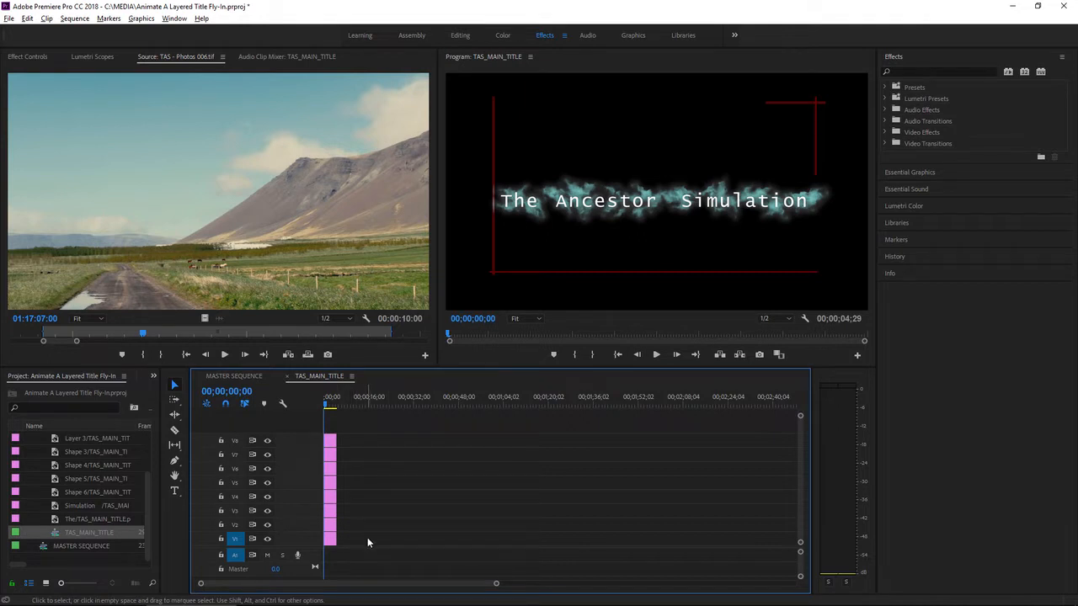
Step: Copy all title layer clips from TAS_MAIN_TITLE and paste them at the start of MASTER SEQUENCE, from Video 2 upward
left_click_drag(367, 537, 327, 414)
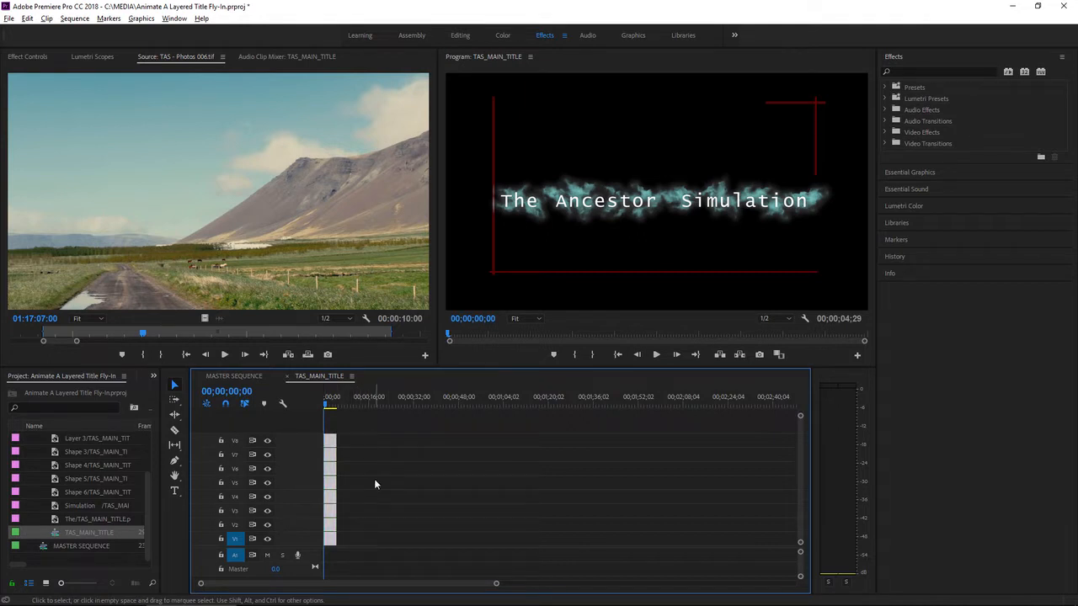
right_click(330, 447)
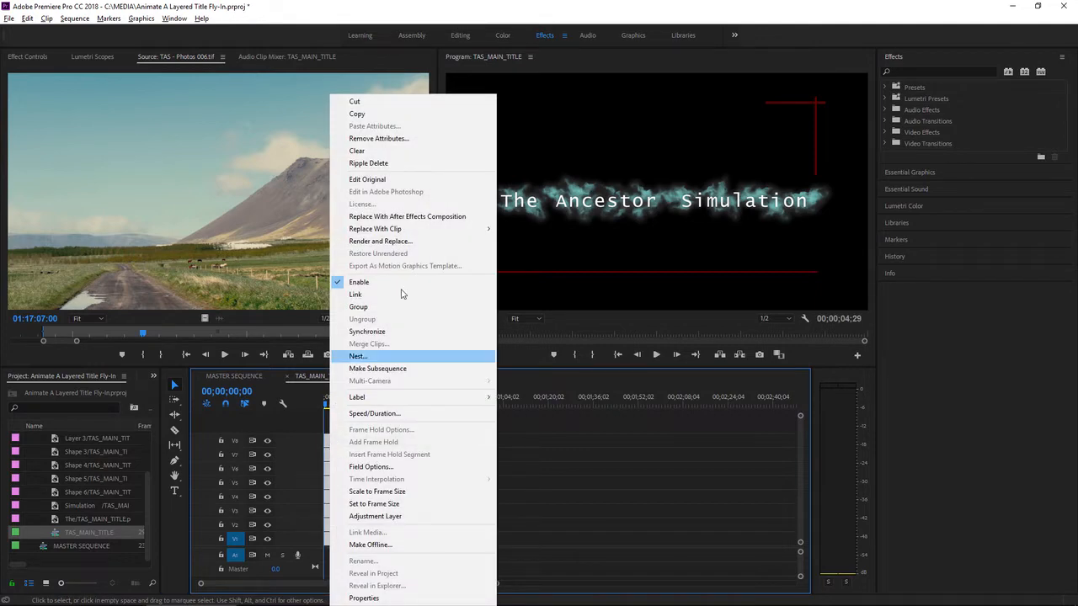
left_click(414, 114)
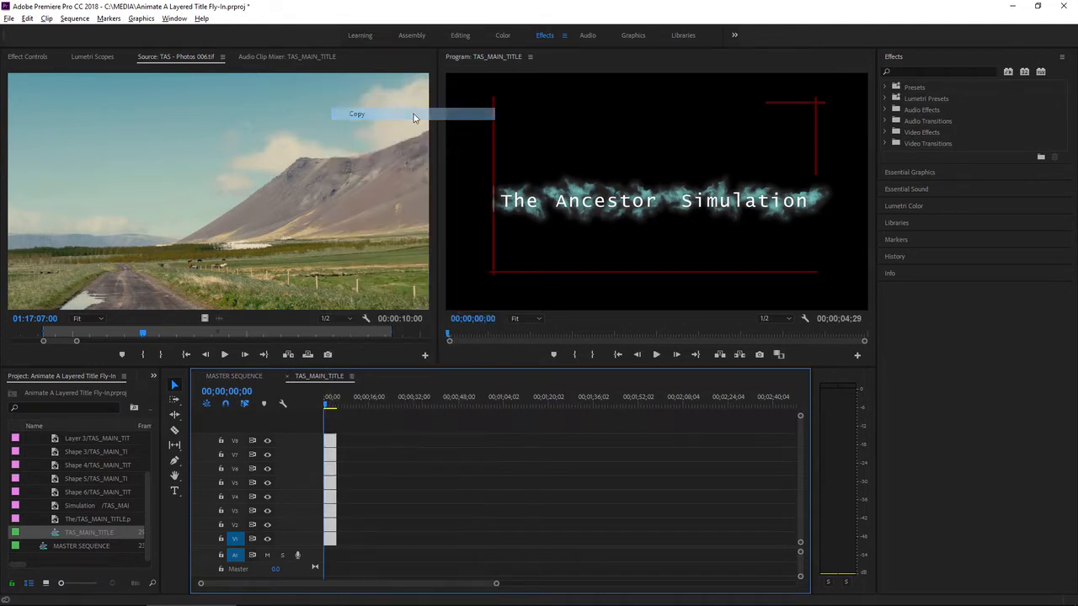
left_click(233, 376)
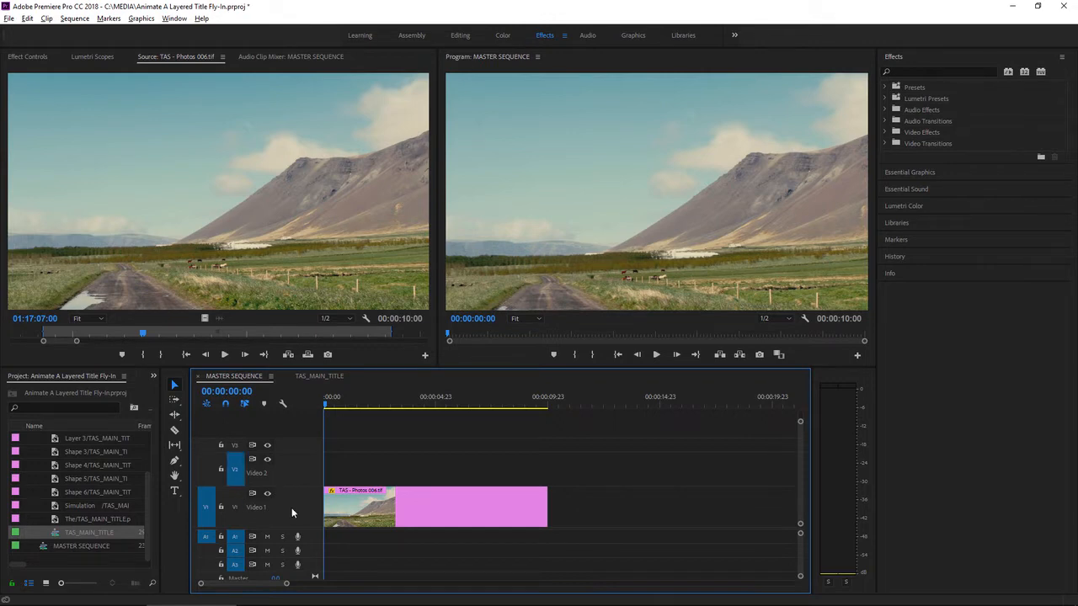
key("ctrl+v")
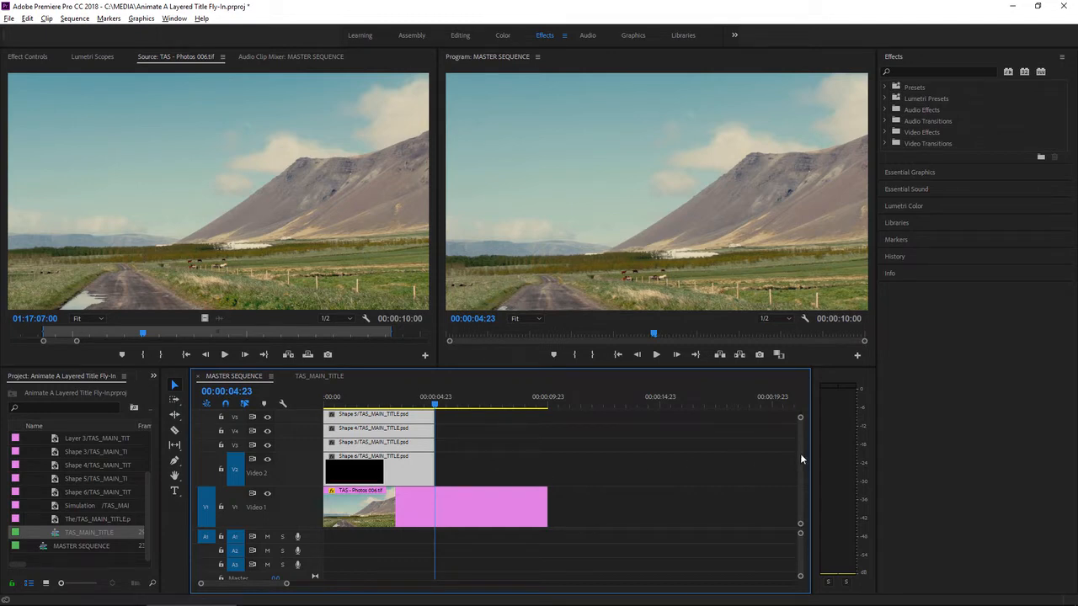
Step: Extend all pasted title layers to the end of the photo clip and place the playhead at 00:00:03:00
scroll(801, 459, "up", 3)
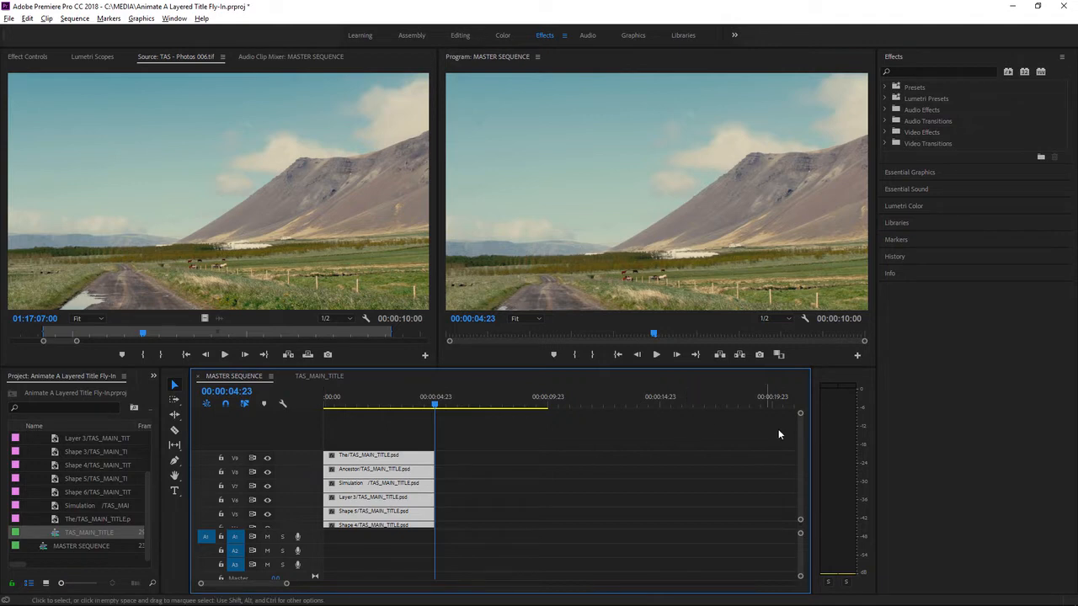
left_click_drag(800, 439, 800, 444)
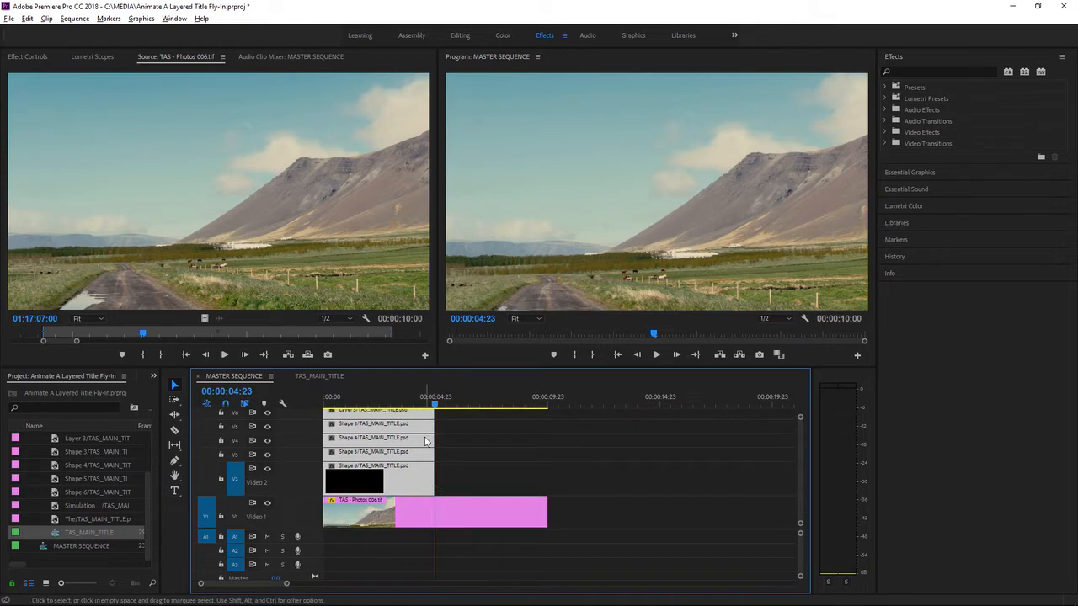
left_click_drag(430, 480, 543, 481)
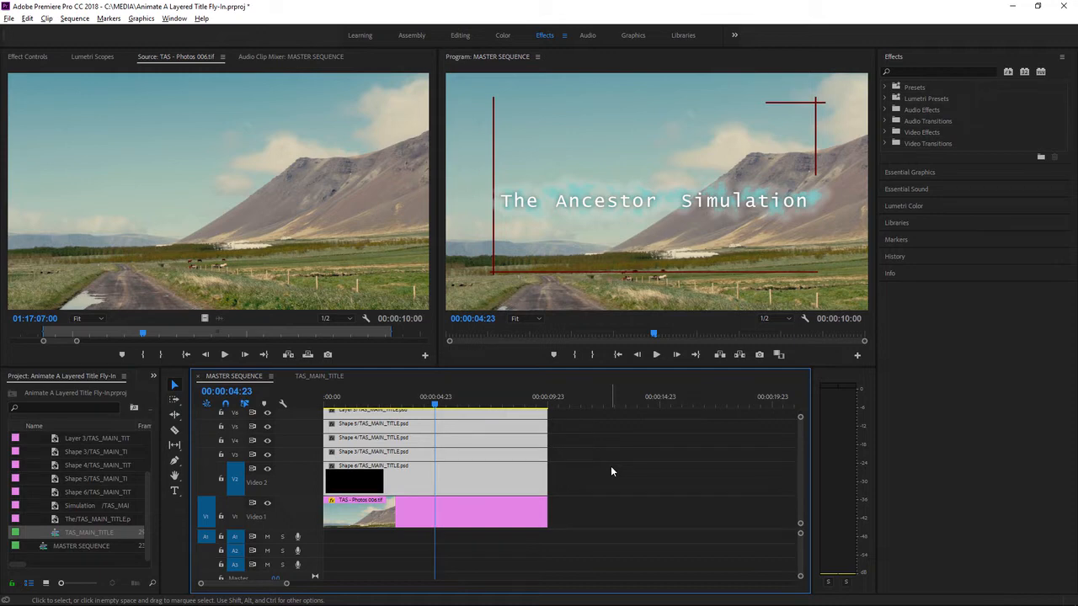
left_click(388, 402)
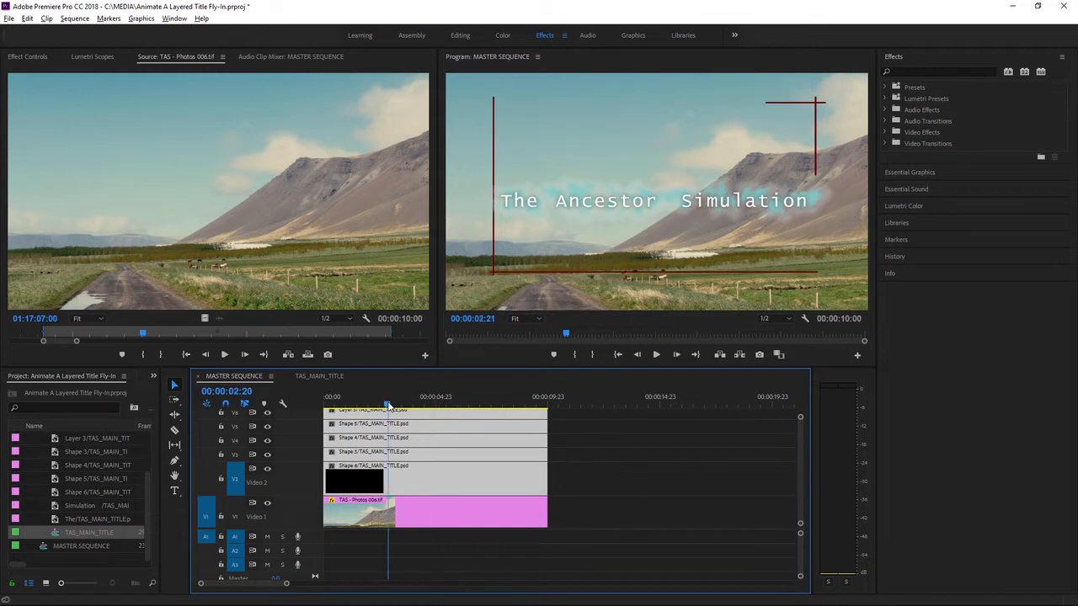
left_click_drag(392, 407, 391, 408)
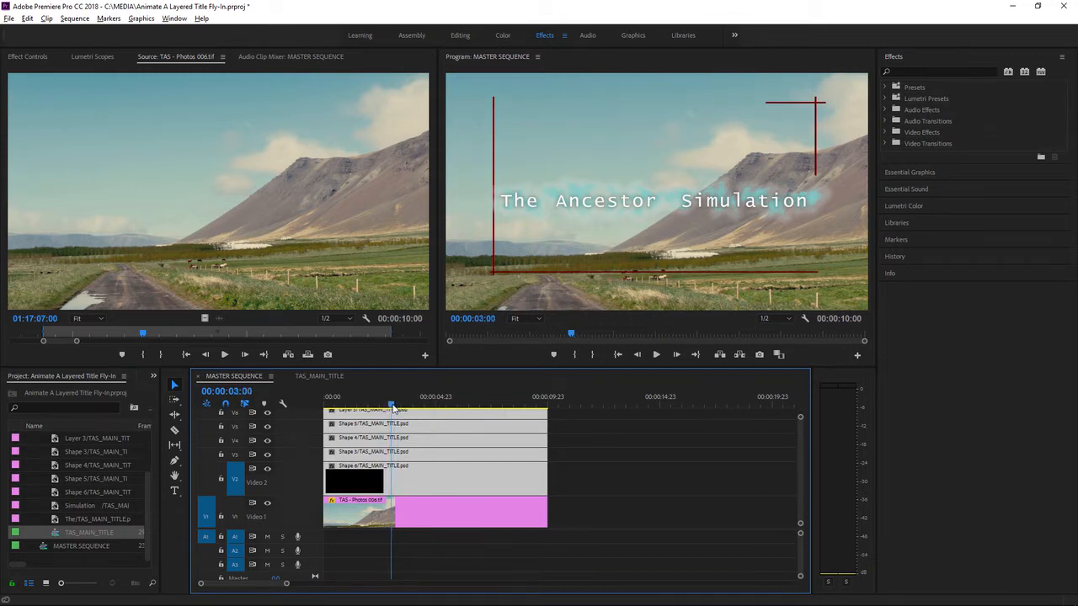
Step: Toggle the visibility of tracks V5, V4 and V3 off and on to identify each shape layer
left_click(268, 427)
left_click(268, 427)
left_click(268, 442)
left_click(268, 441)
left_click(268, 455)
left_click(268, 455)
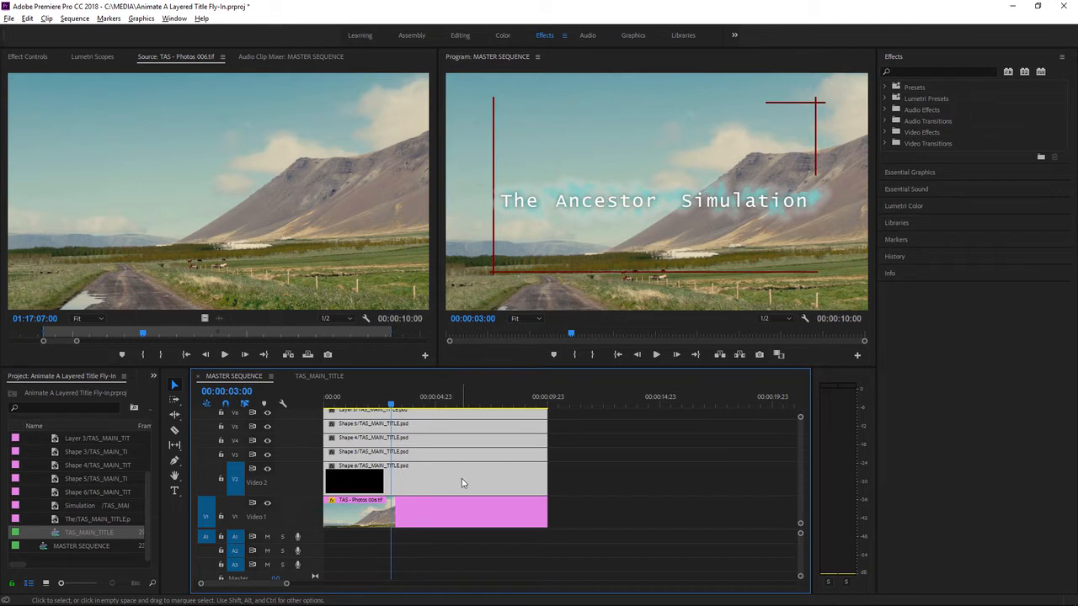
Step: Enable Position keyframing for the Shape 6 clip on Video 2, setting a keyframe at 00:00:03:00
left_click(582, 473)
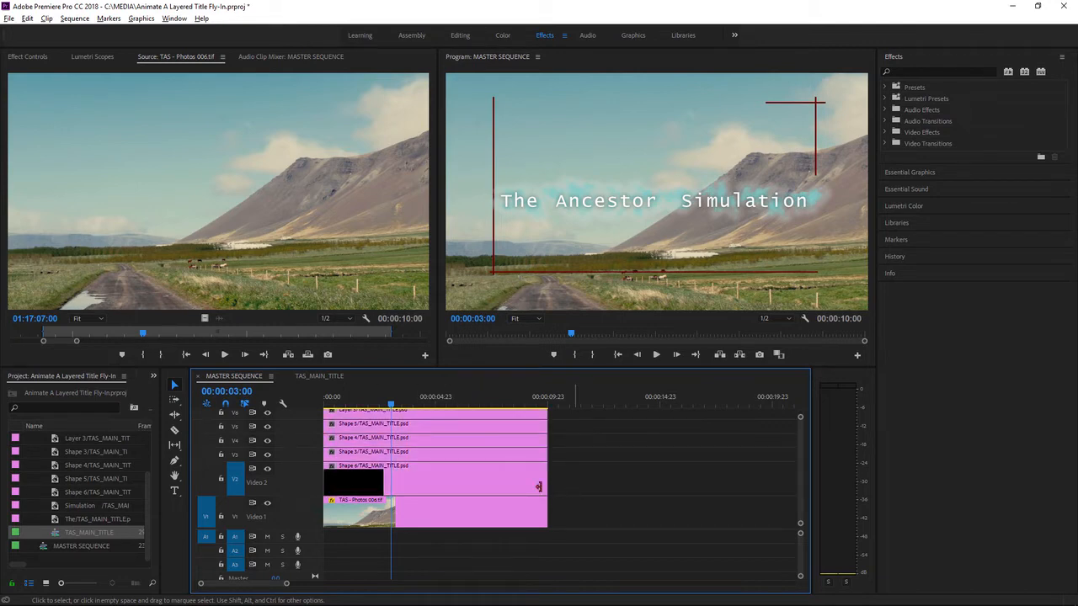
left_click(449, 481)
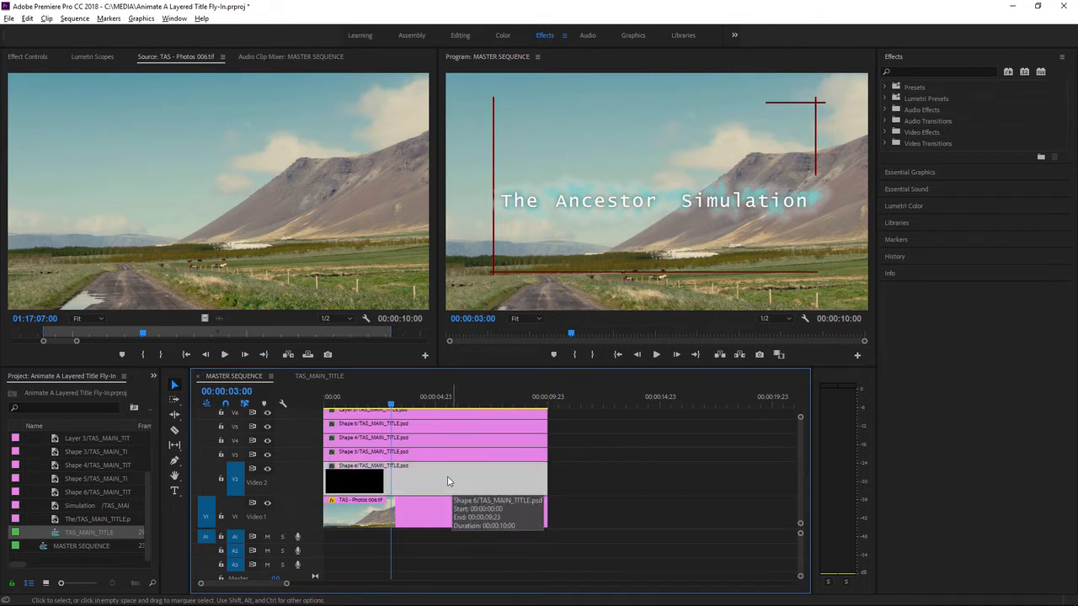
left_click(15, 59)
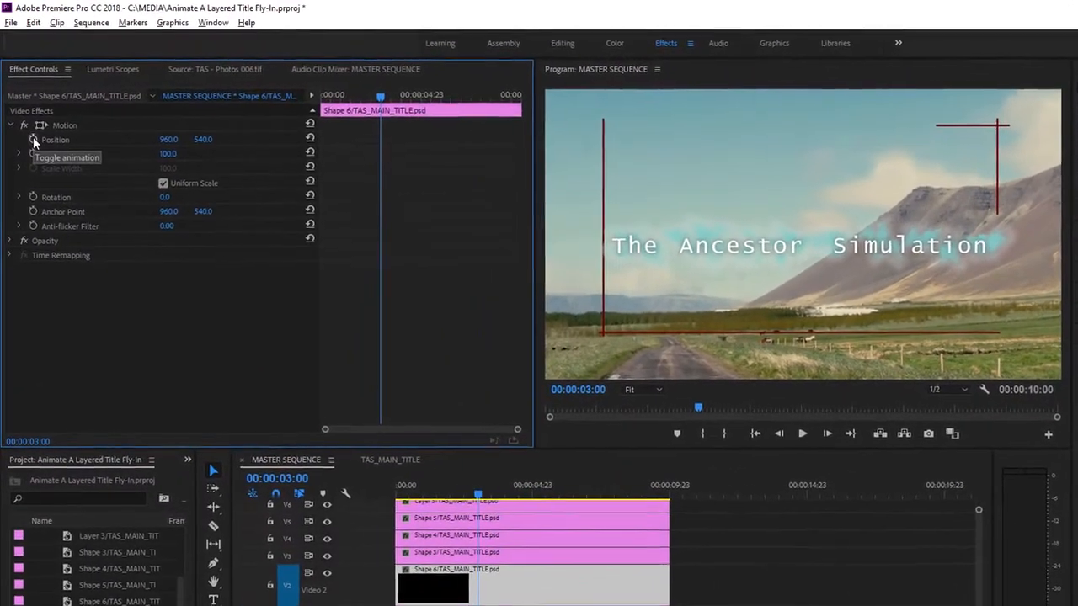
left_click(28, 115)
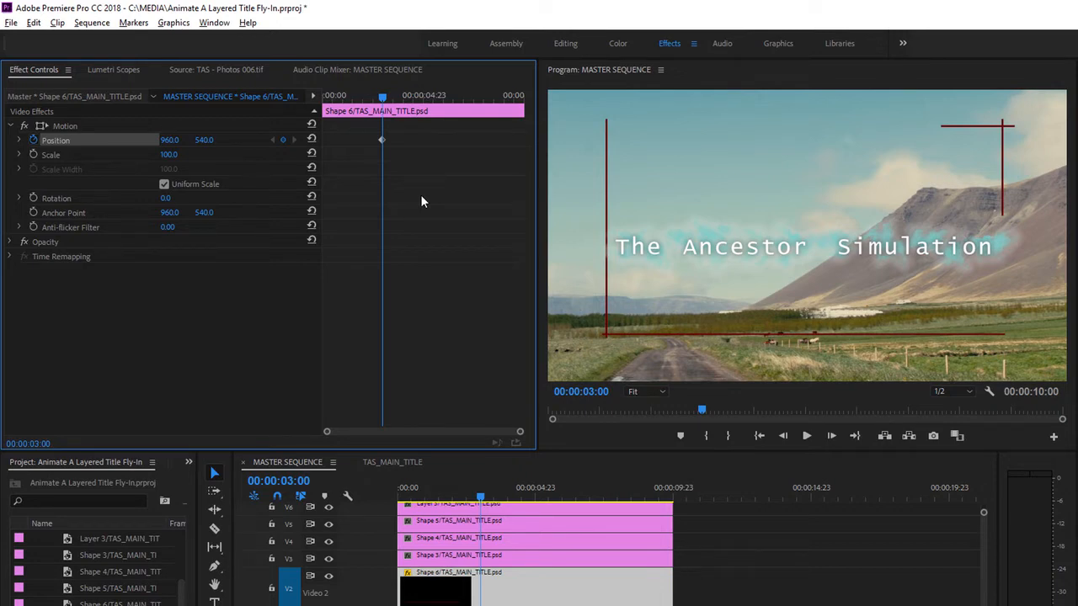
Step: Set the temporal interpolation of Shape 6's Position keyframe to Ease In
right_click(382, 140)
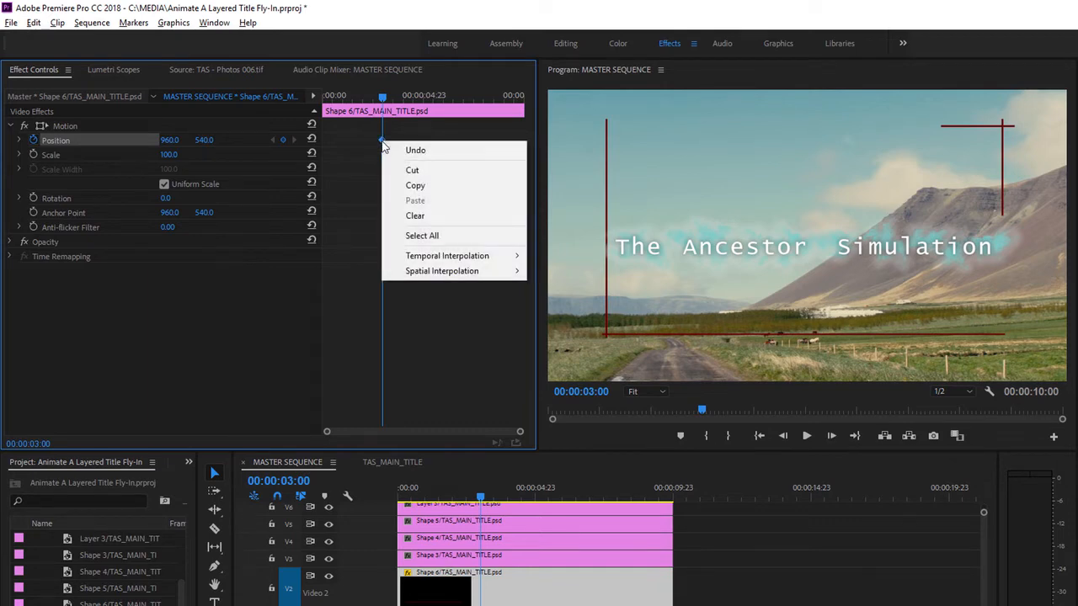
mouse_move(487, 257)
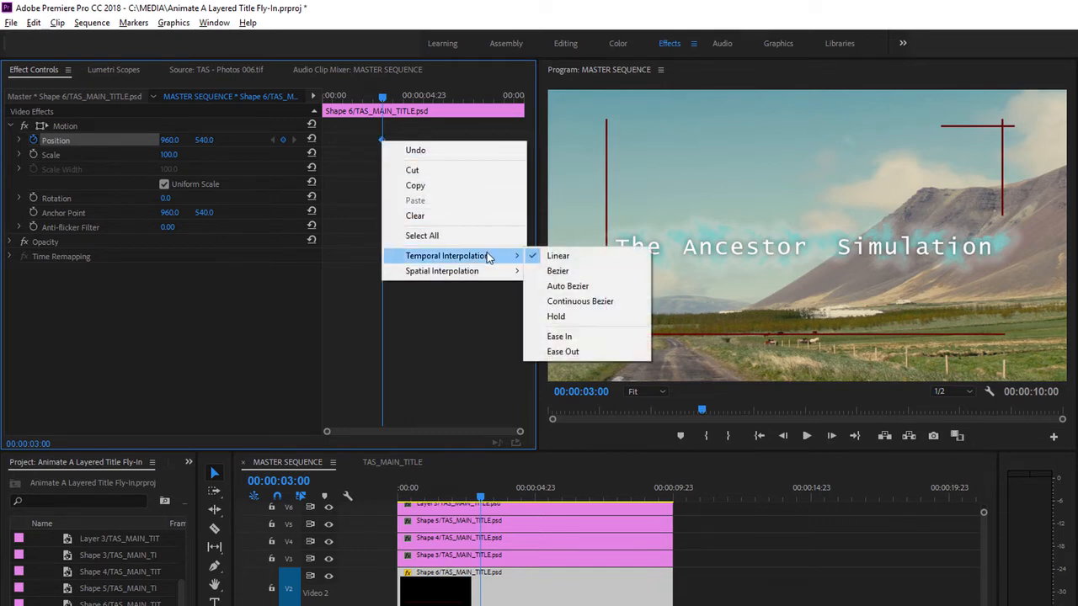
left_click(575, 336)
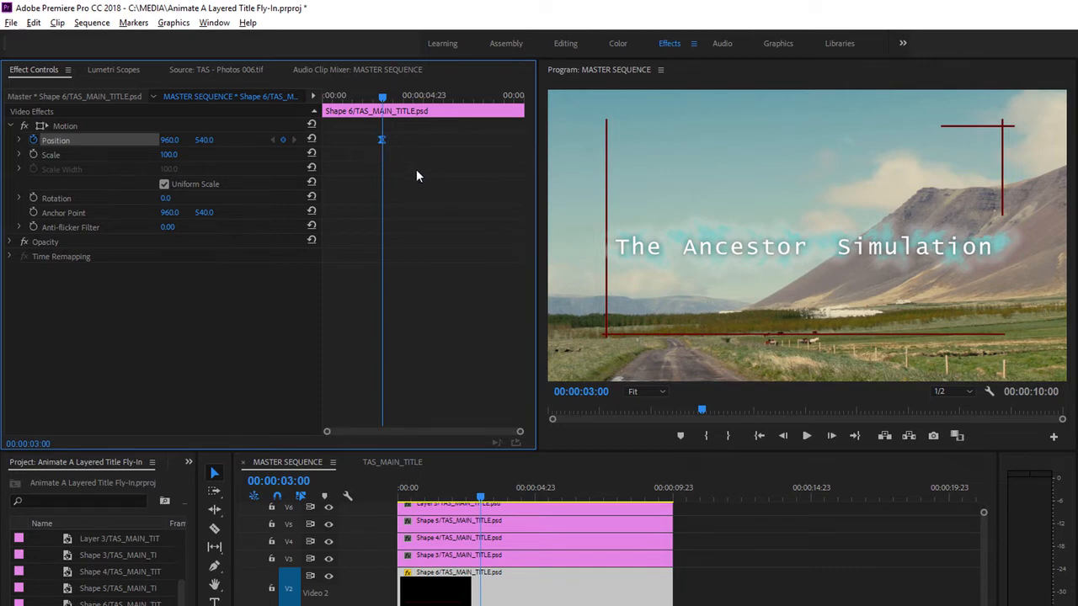
Step: Copy the Shape 6 clip's Motion effect and paste it onto all seven title layers on V3 to V9
right_click(72, 124)
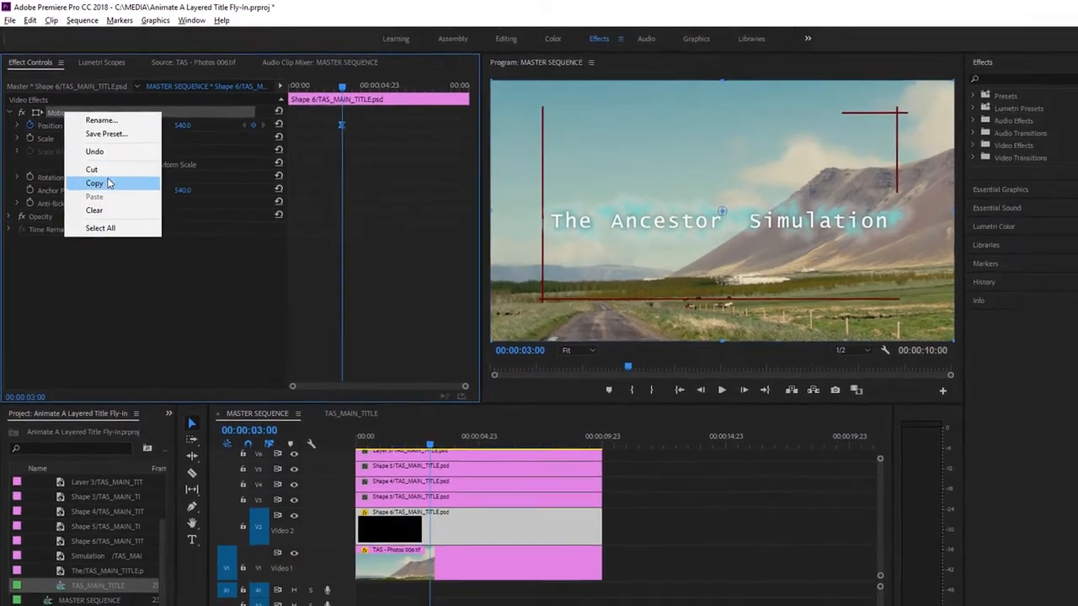
left_click(108, 183)
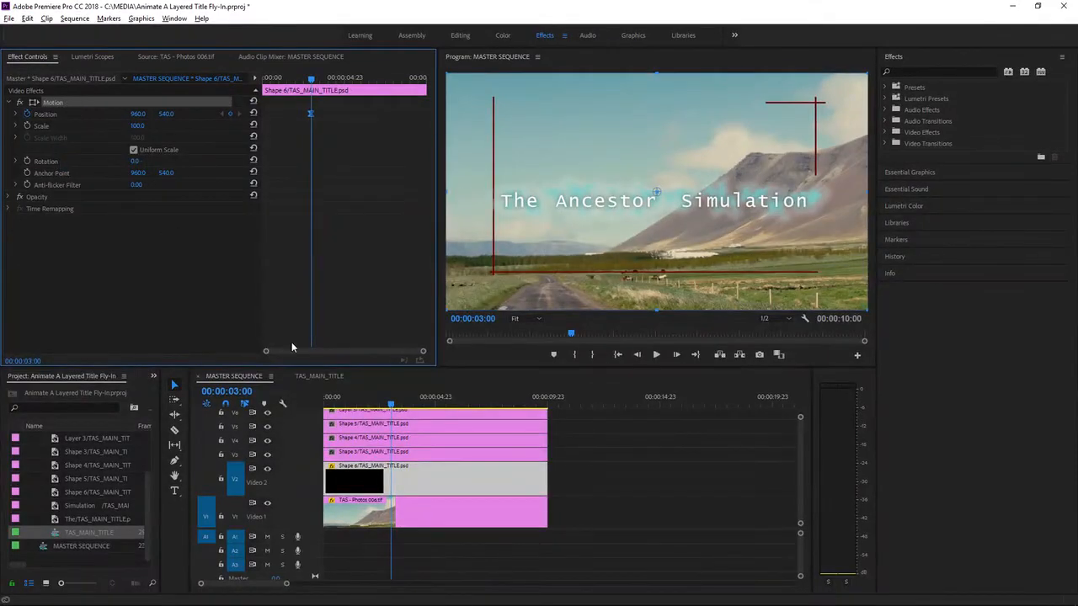
left_click_drag(362, 401, 287, 405)
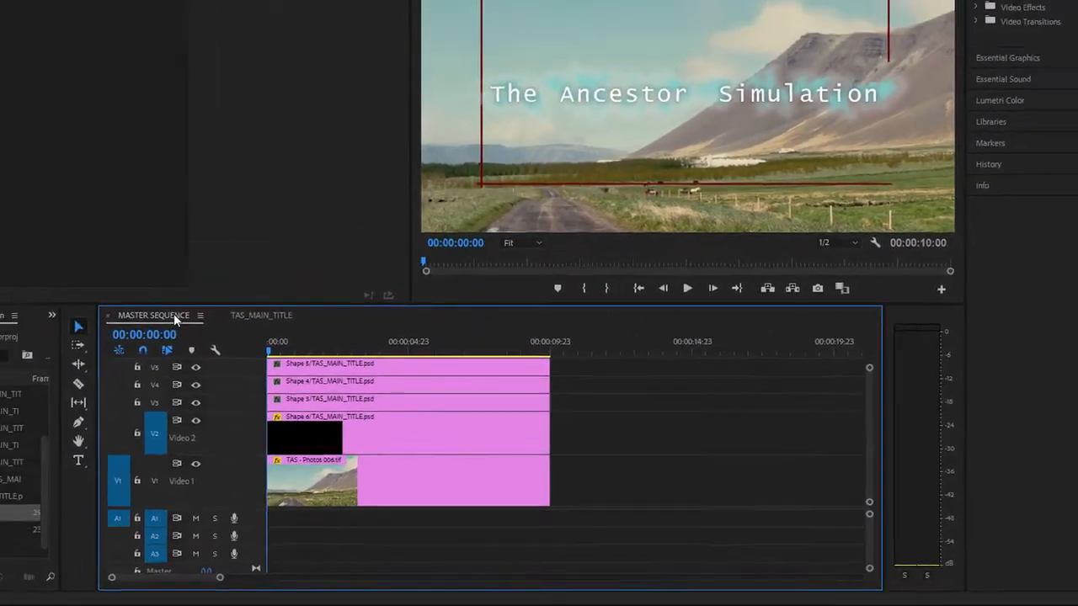
key("grave")
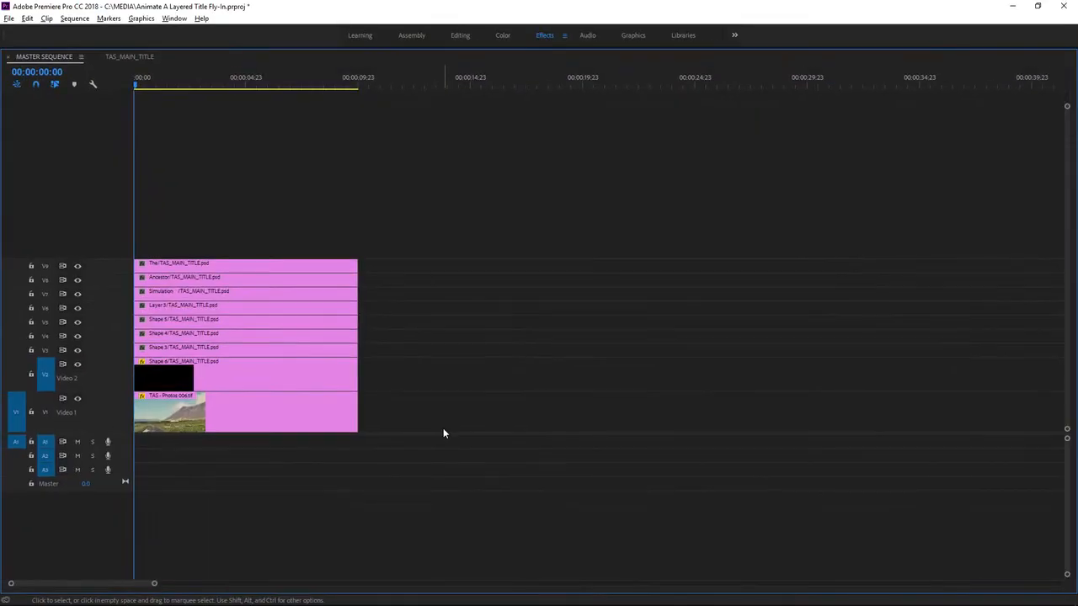
left_click_drag(401, 348, 231, 254)
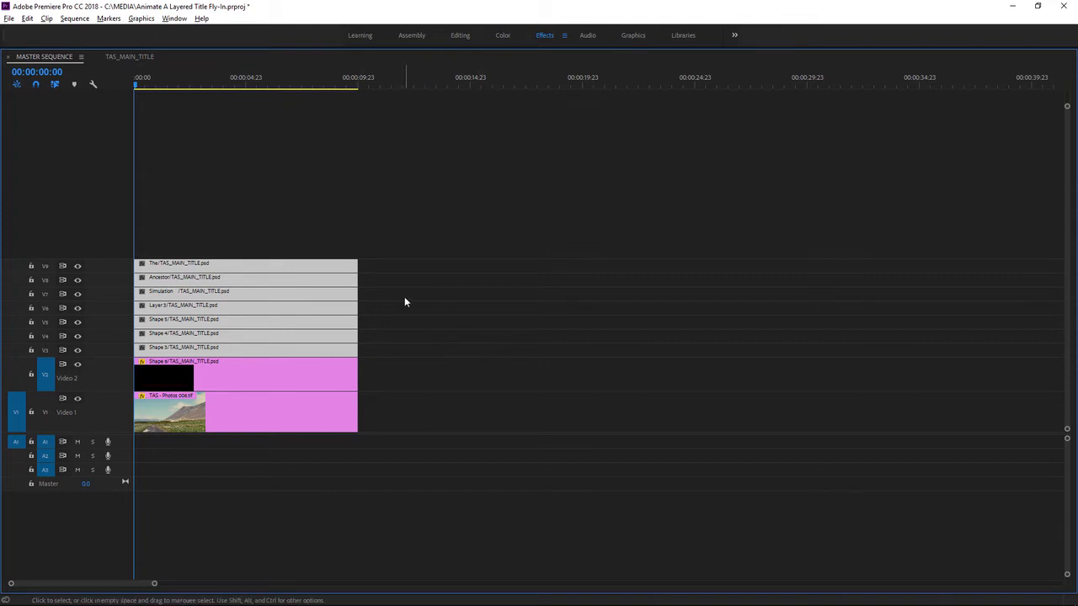
double_click(54, 56)
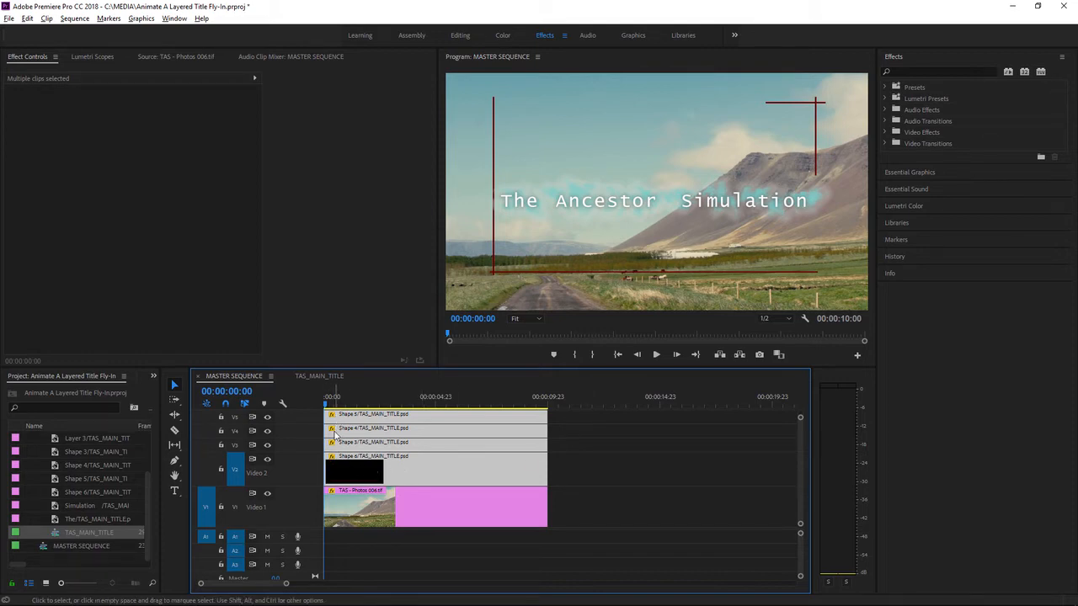
left_click(586, 456)
left_click(487, 446)
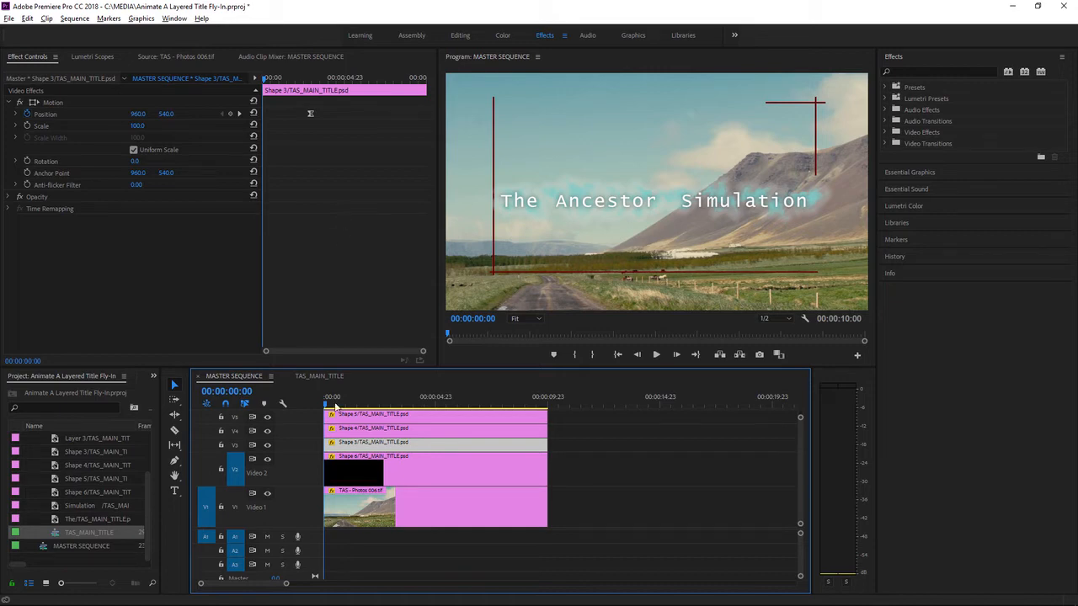
Step: Enlarge the video track area and trim the starts of the title layers on V3 to V9 so each begins progressively later
left_click_drag(313, 529, 310, 554)
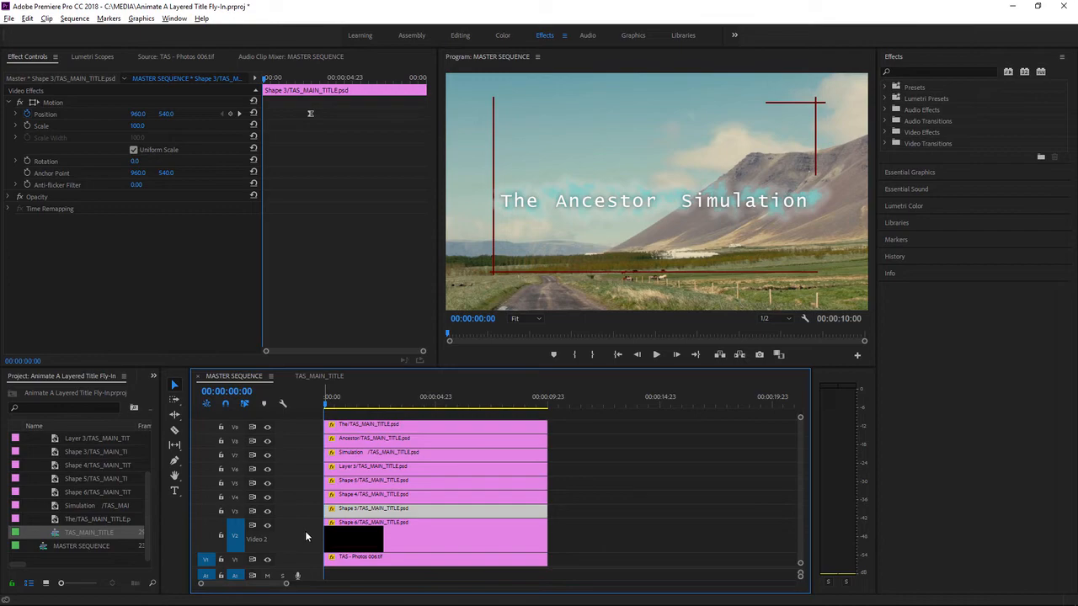
left_click_drag(327, 511, 335, 512)
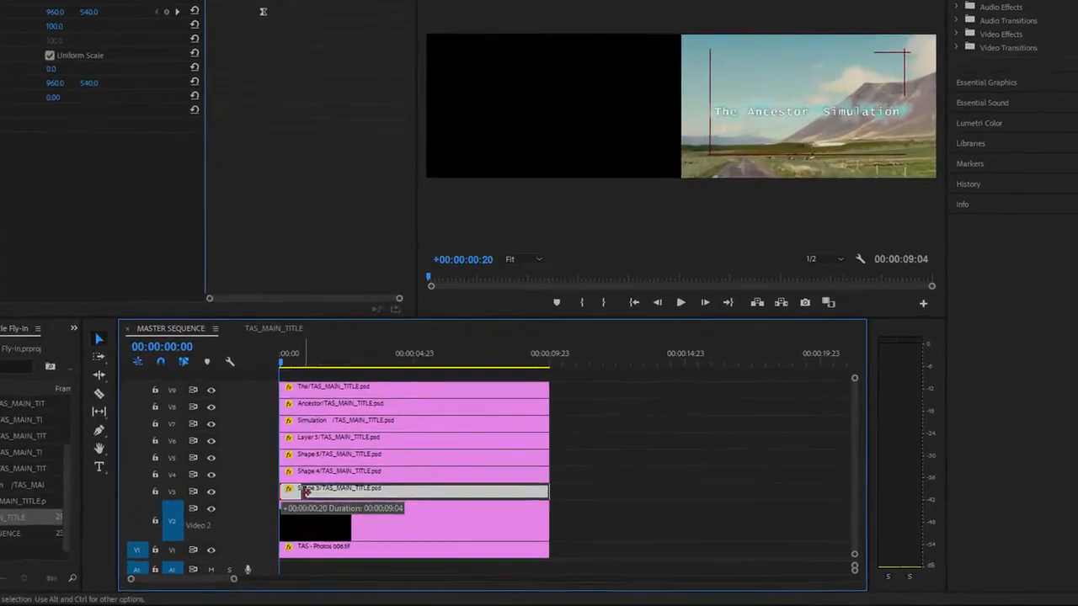
left_click_drag(238, 455, 274, 375)
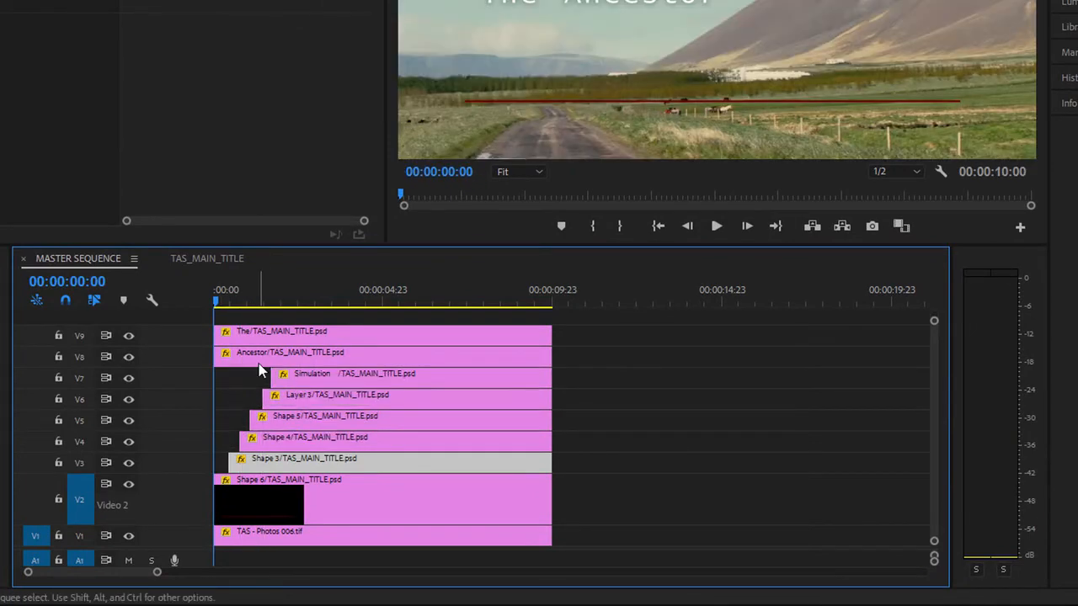
left_click_drag(216, 357, 289, 358)
left_click_drag(216, 335, 295, 341)
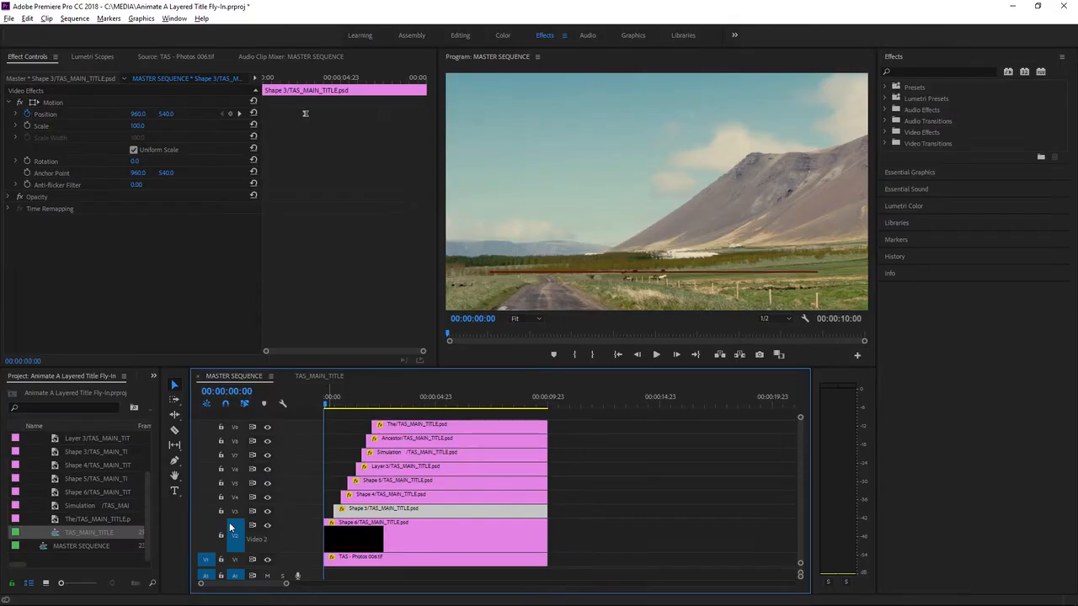
Step: Target video tracks V3 to V9 and step the playhead through the staggered clip starts
left_click(236, 511, "shift")
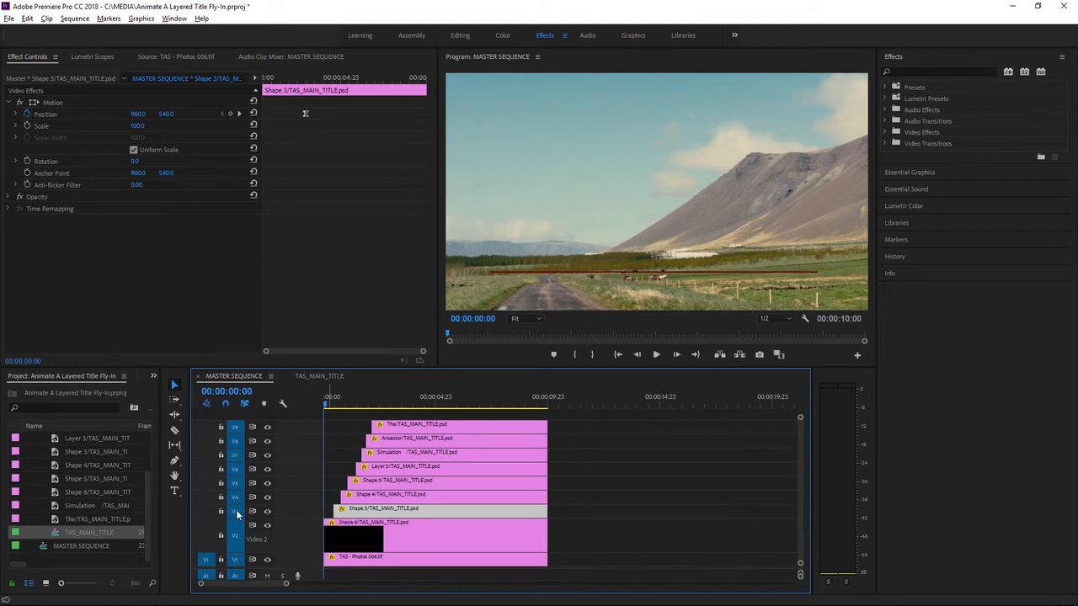
key("space")
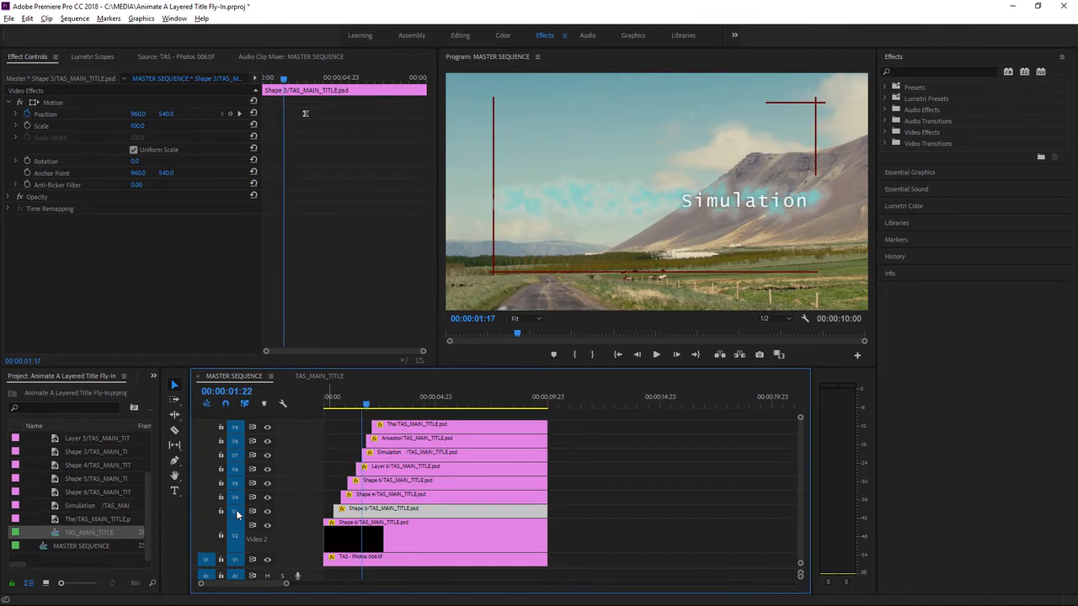
key("space")
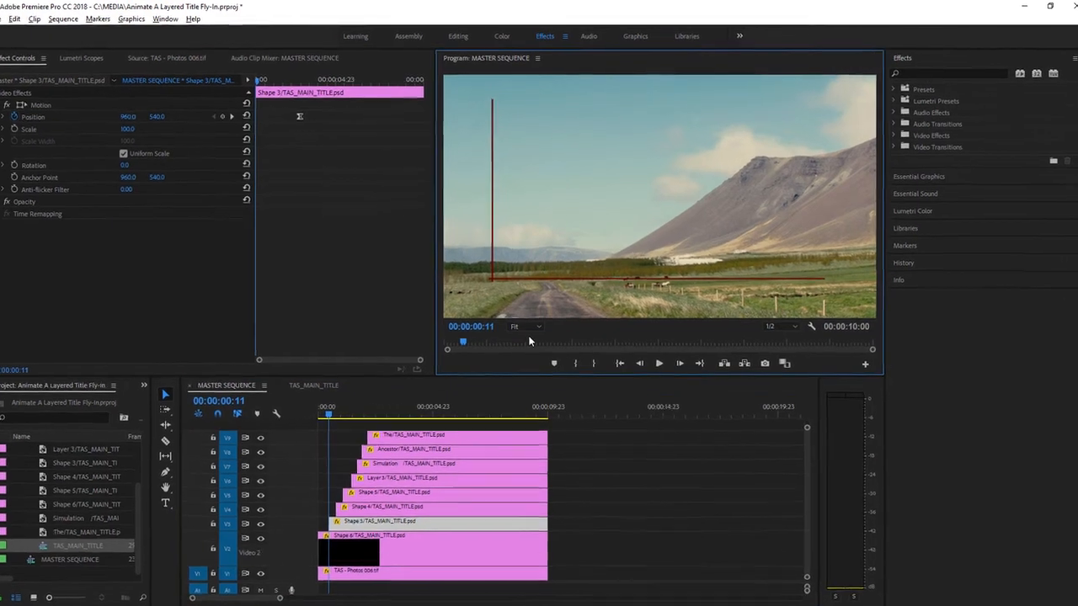
Step: Set the Program monitor zoom to 25% and deselect the title clip
left_click(521, 431)
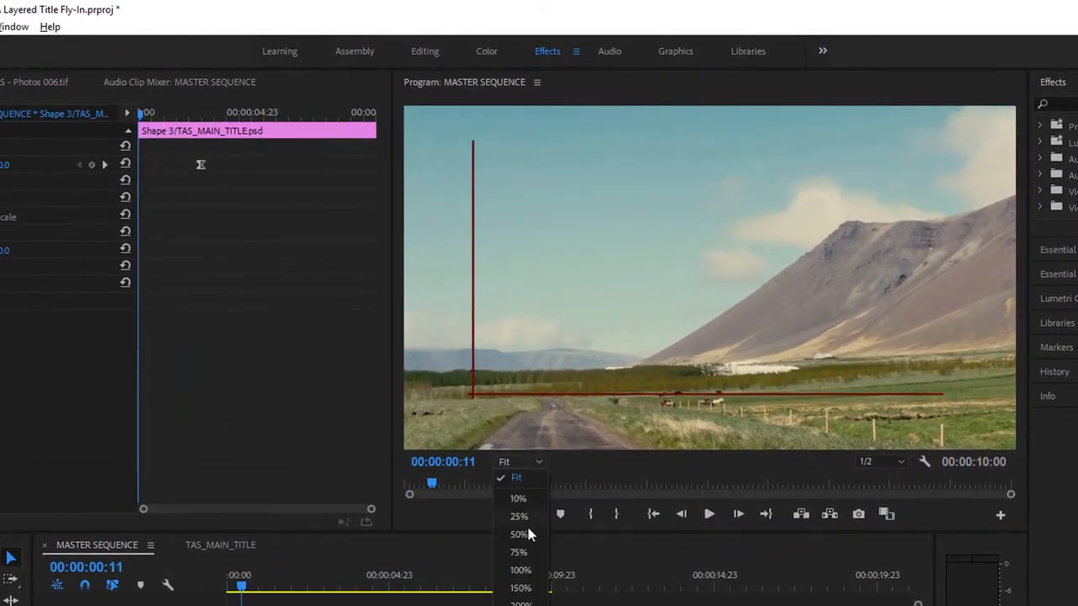
left_click(523, 517)
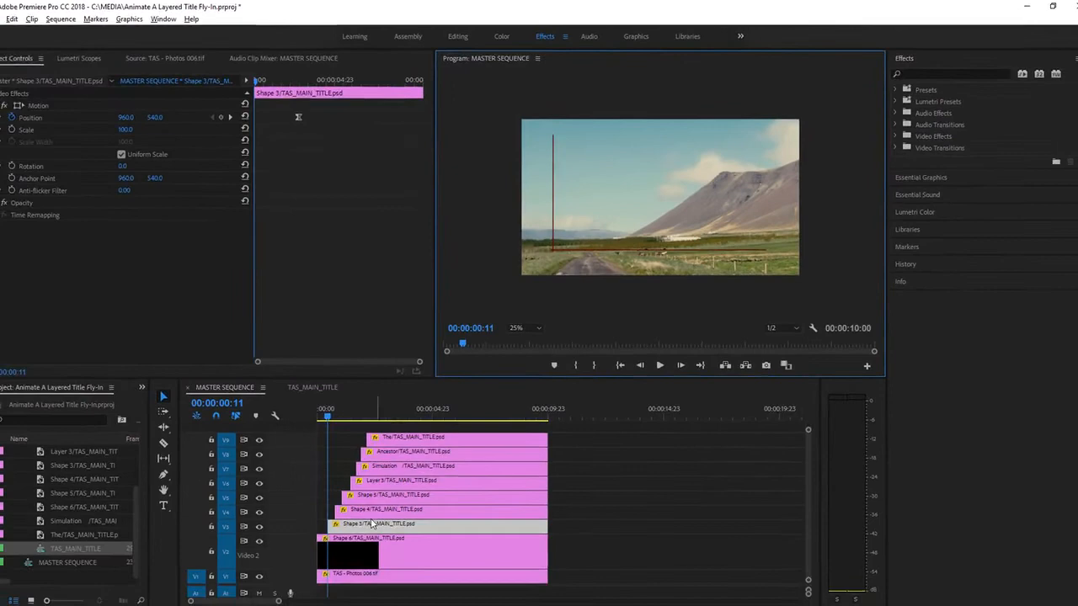
left_click(566, 529)
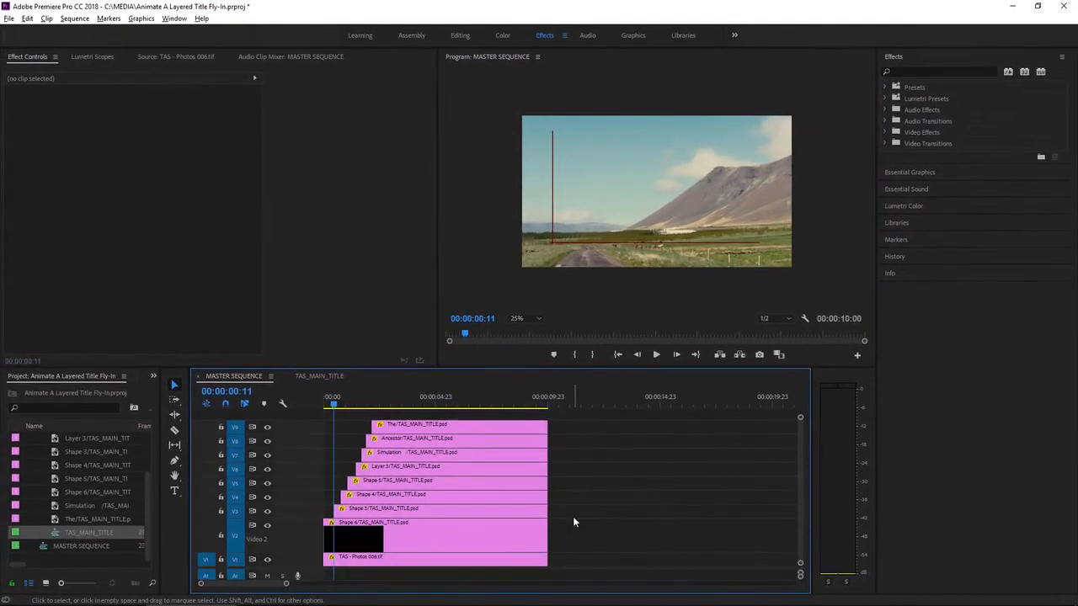
Step: At 00:00:00:00, keyframe Shape 6's Position outside the left edge of the frame at about -1052, 556
key("Home")
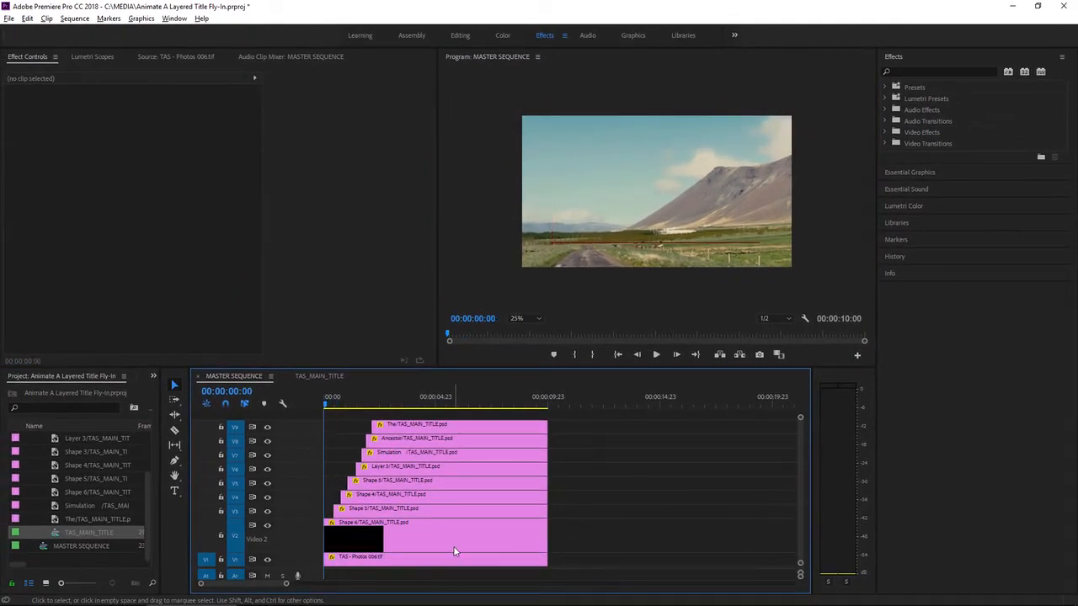
left_click(394, 543)
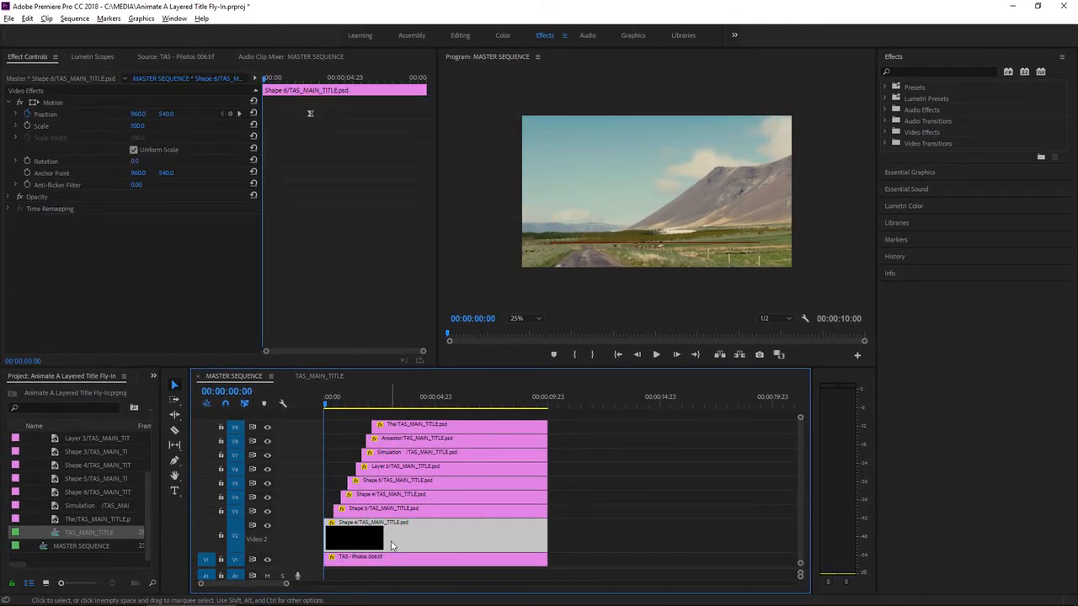
left_click(52, 103)
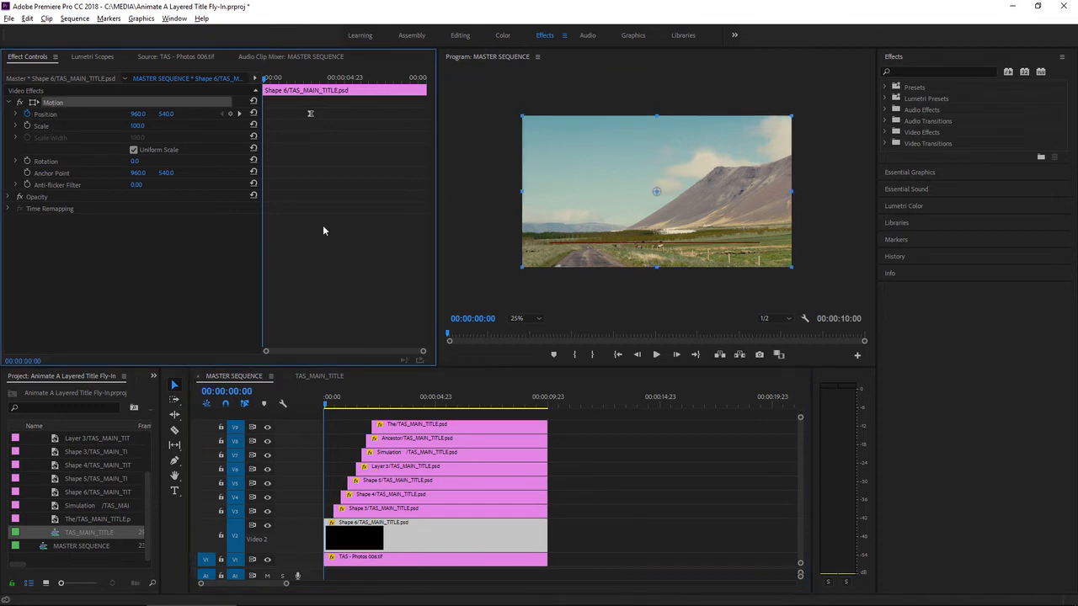
left_click_drag(706, 229, 424, 233)
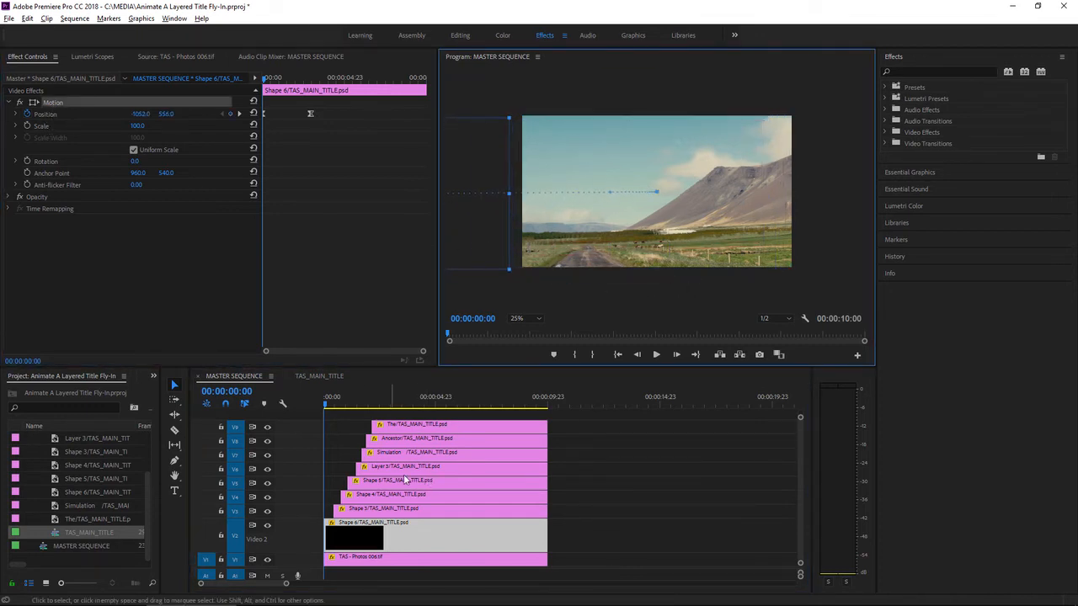
Step: At Shape 3's start, 00:00:00:11, keyframe its Position above the frame at about 952, -584
left_click(343, 460)
key("Down")
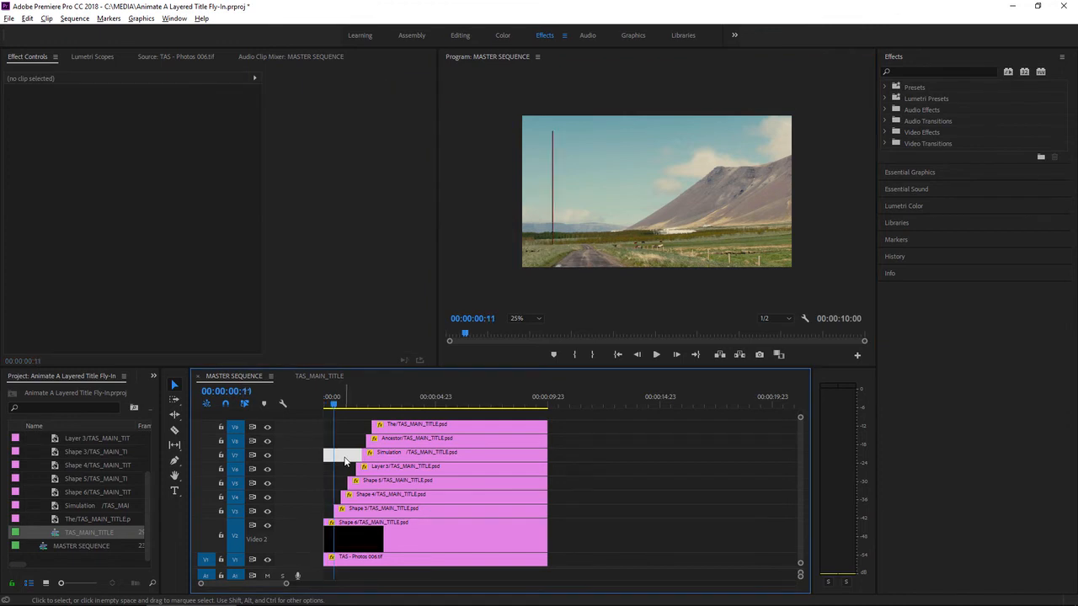
left_click(373, 512)
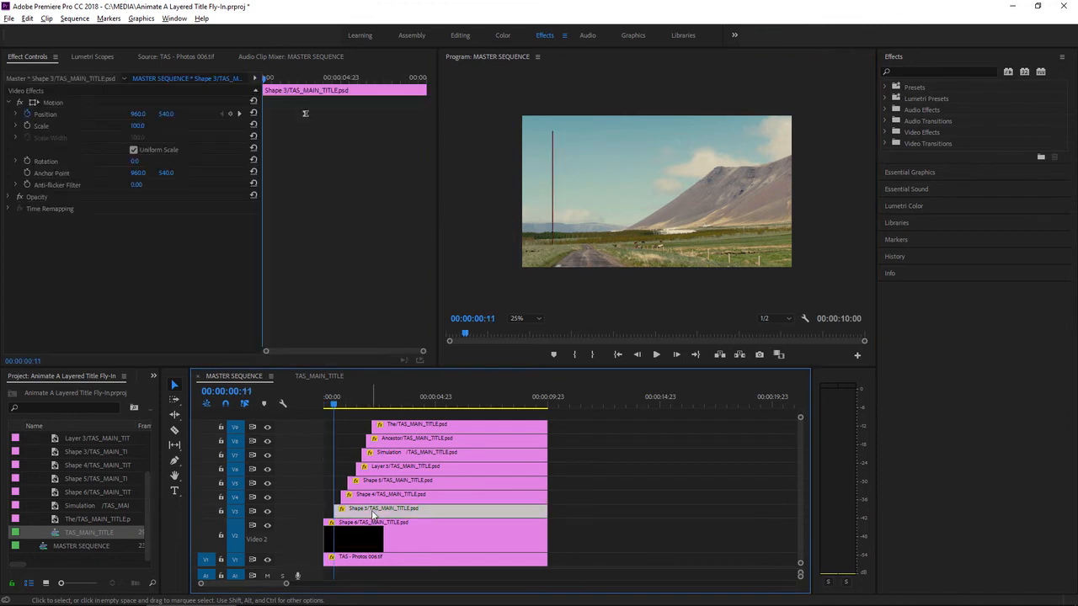
left_click(56, 102)
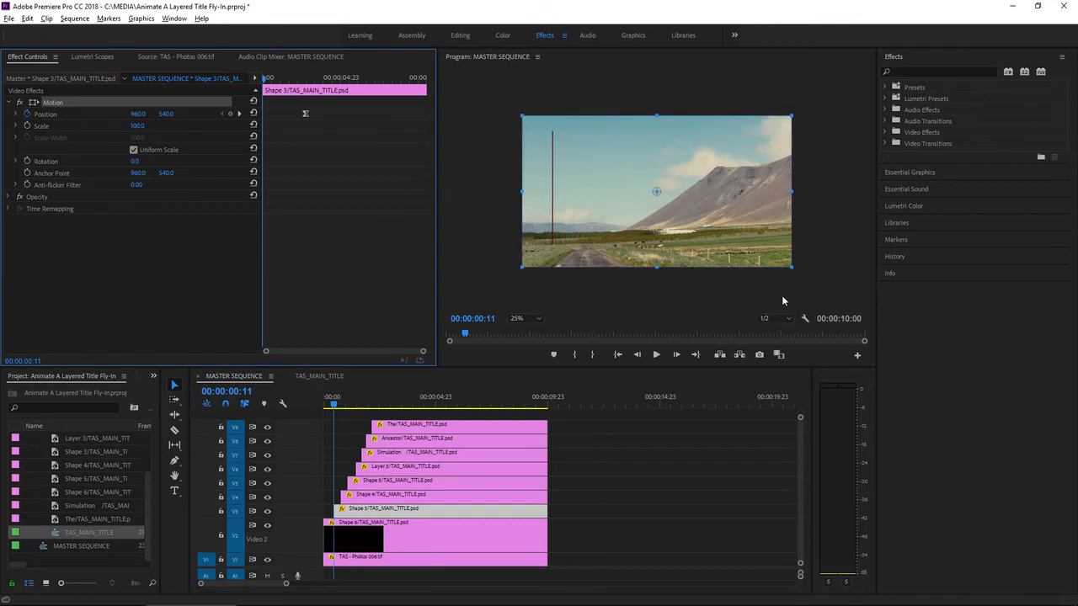
left_click_drag(655, 259, 652, 91)
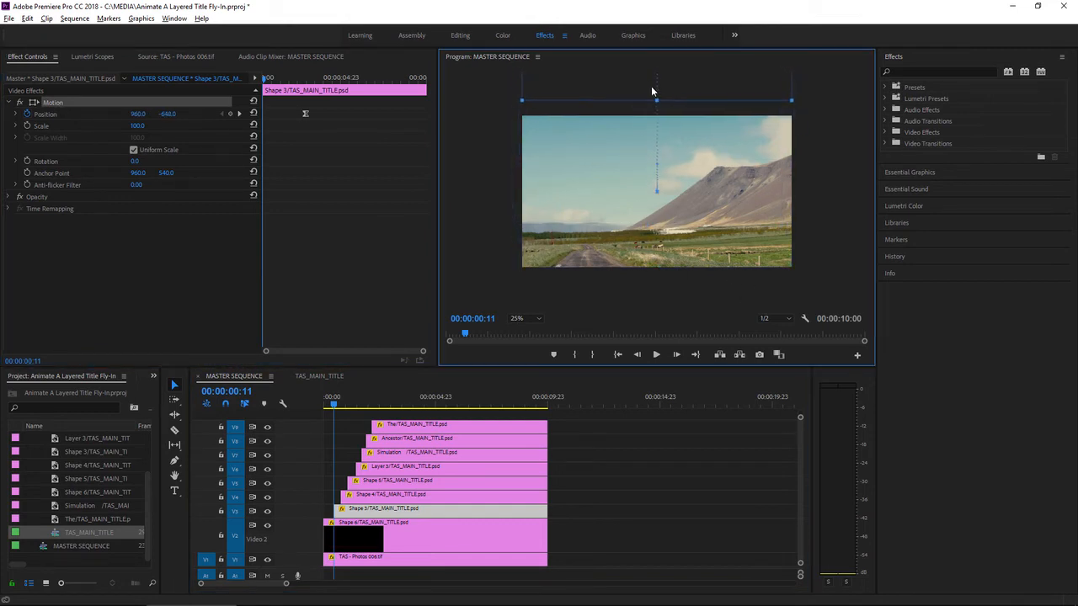
Step: At Shape 4's start, 00:00:00:19, keyframe its Position below the frame at about 904, 1736
left_click(390, 497)
key("Down")
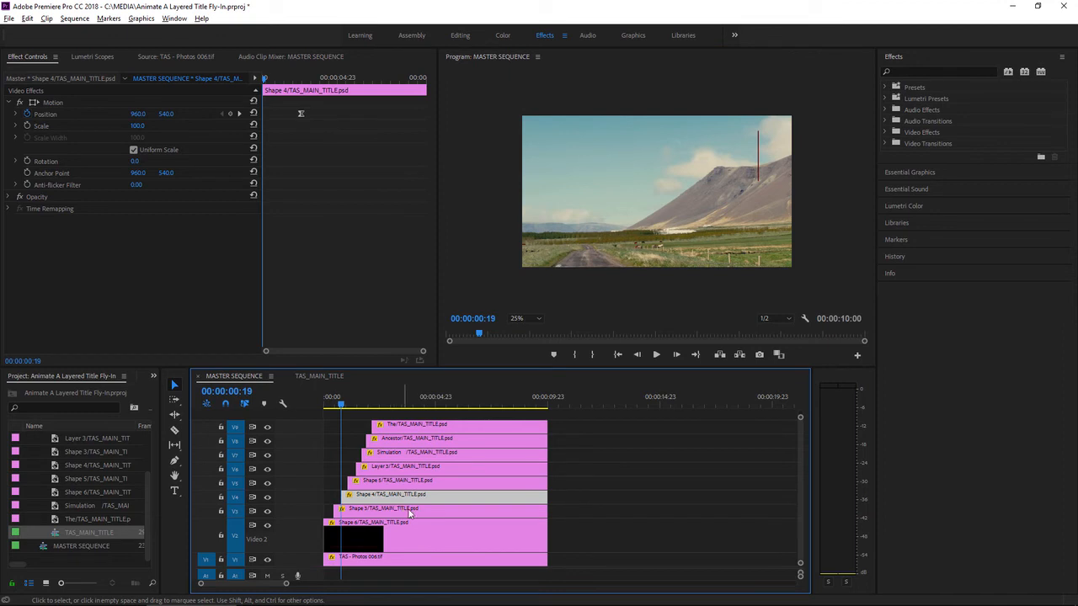
left_click(54, 103)
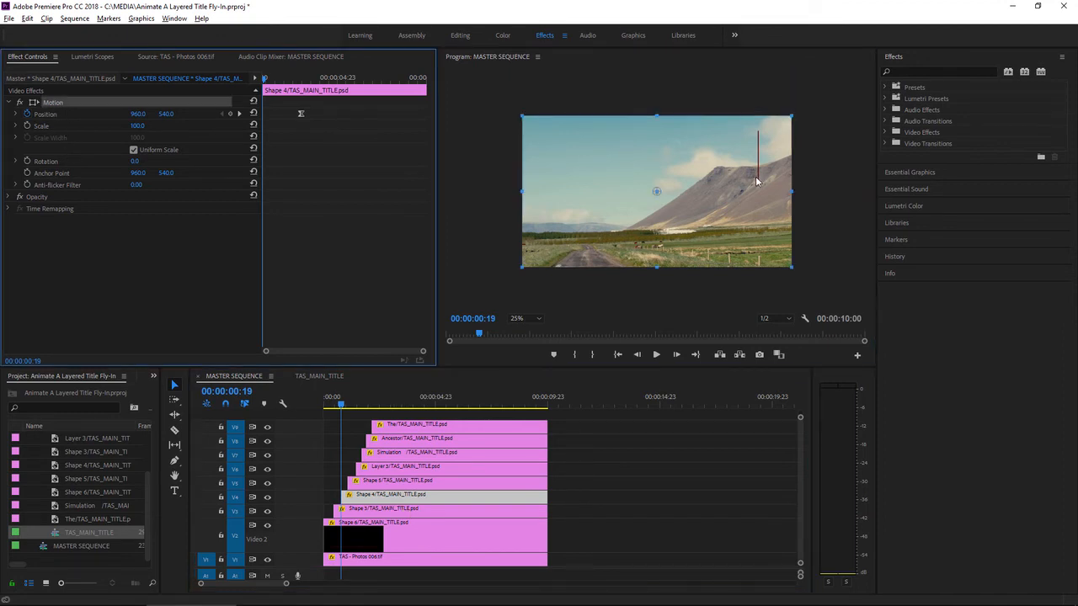
left_click_drag(757, 181, 748, 349)
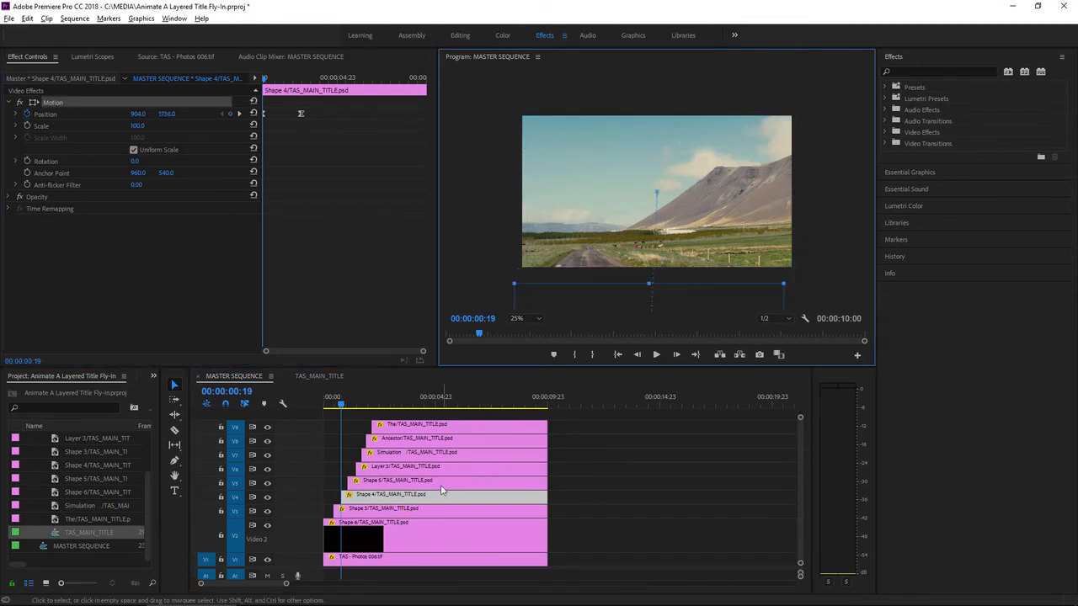
Step: At Shape 5's start, 00:00:01:02, keyframe its Position toward the right of the frame at about 1904, 536
left_click(441, 484)
key("Down")
left_click(52, 102)
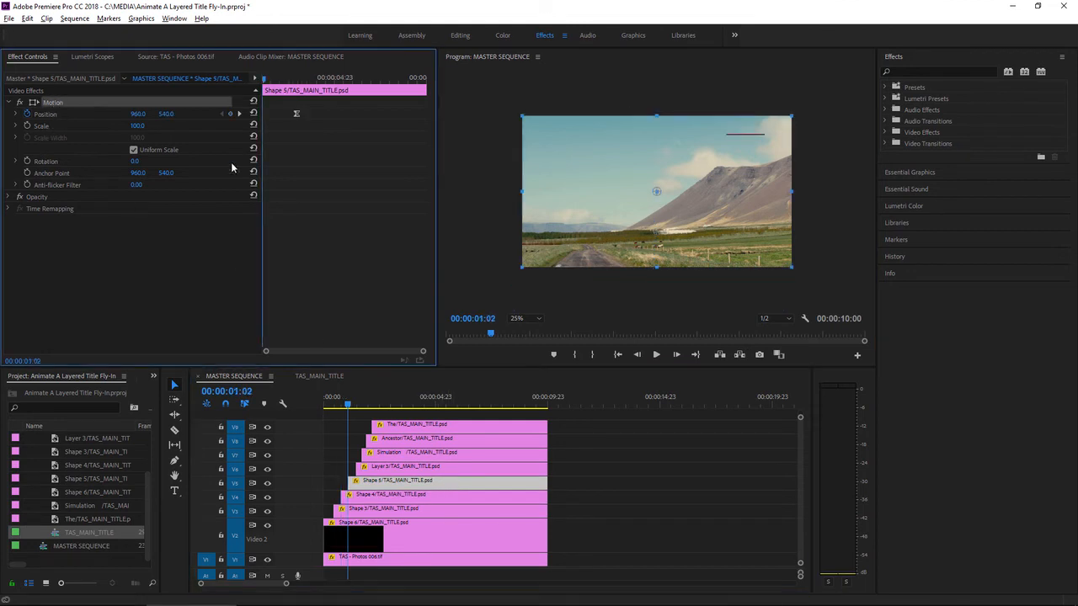
left_click_drag(610, 157, 703, 162)
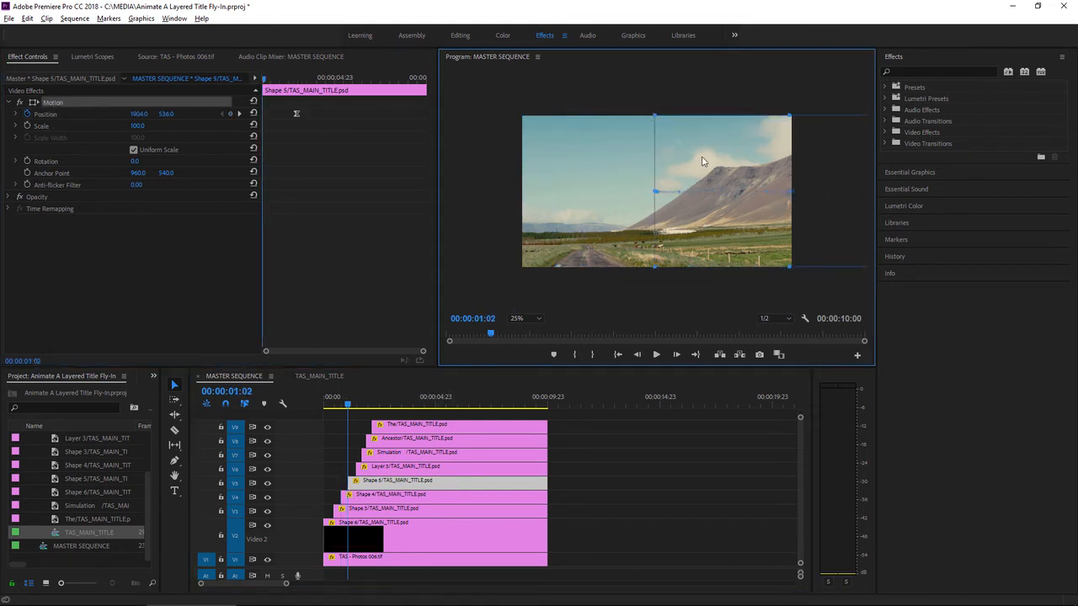
Step: At Layer 3's start, 00:00:01:11, keyframe the cyan glow's Position lower down at about 964, 1328
left_click(419, 468)
key("Down")
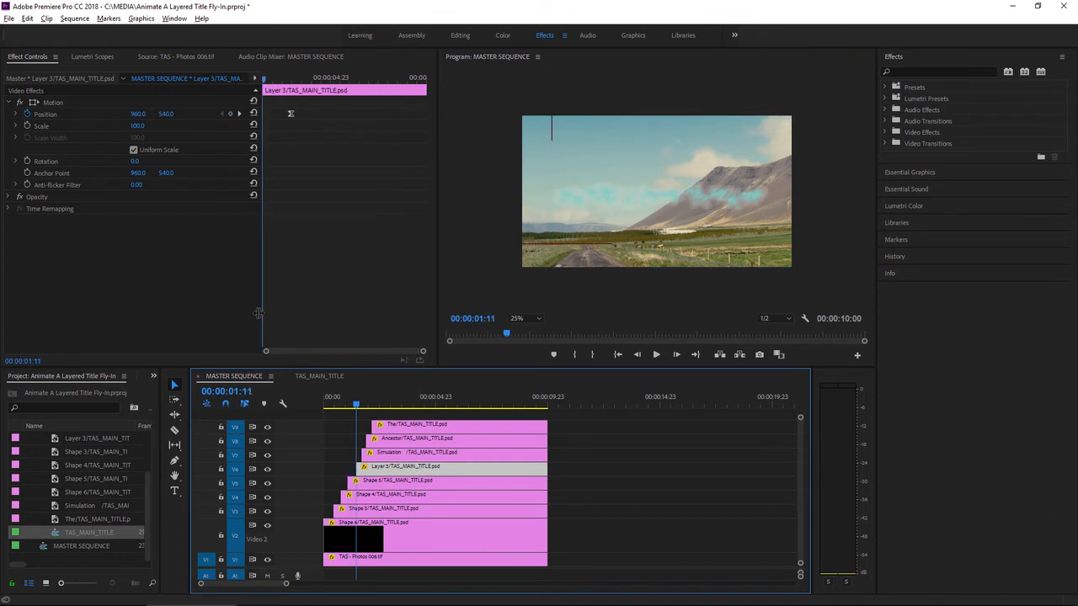
left_click(52, 103)
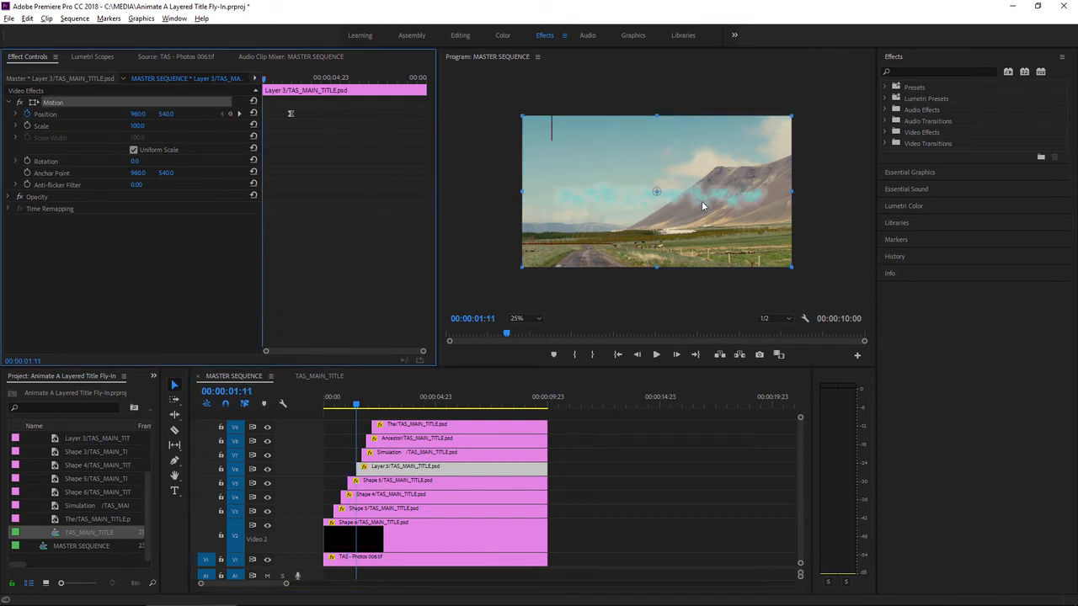
left_click_drag(701, 200, 703, 315)
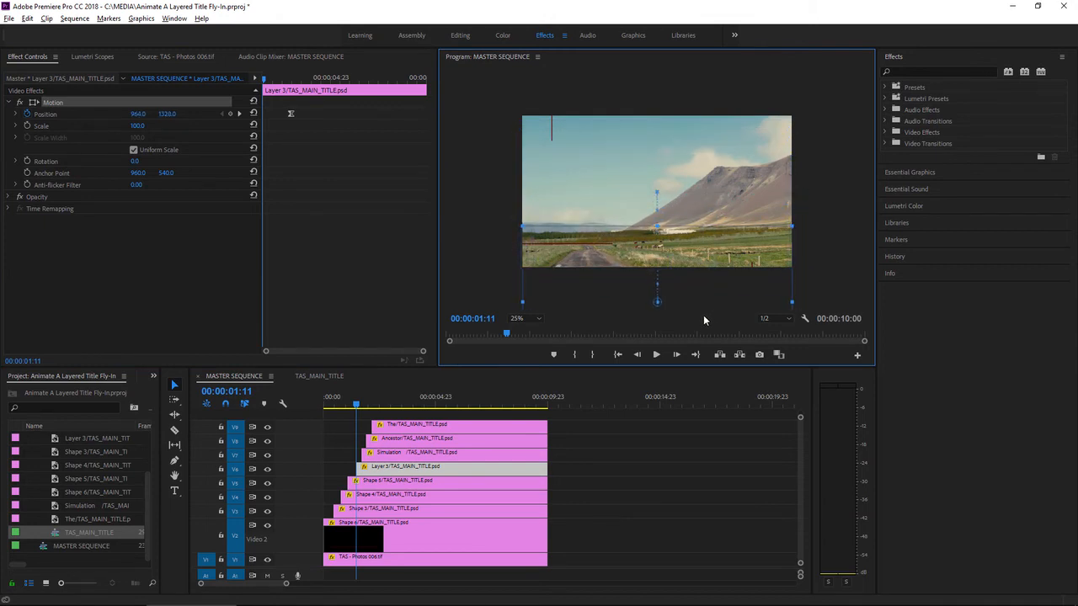
Step: At the Simulation layer's start, 00:00:01:17, keyframe its Position toward the right of the frame at about 1868, 532
left_click(414, 457)
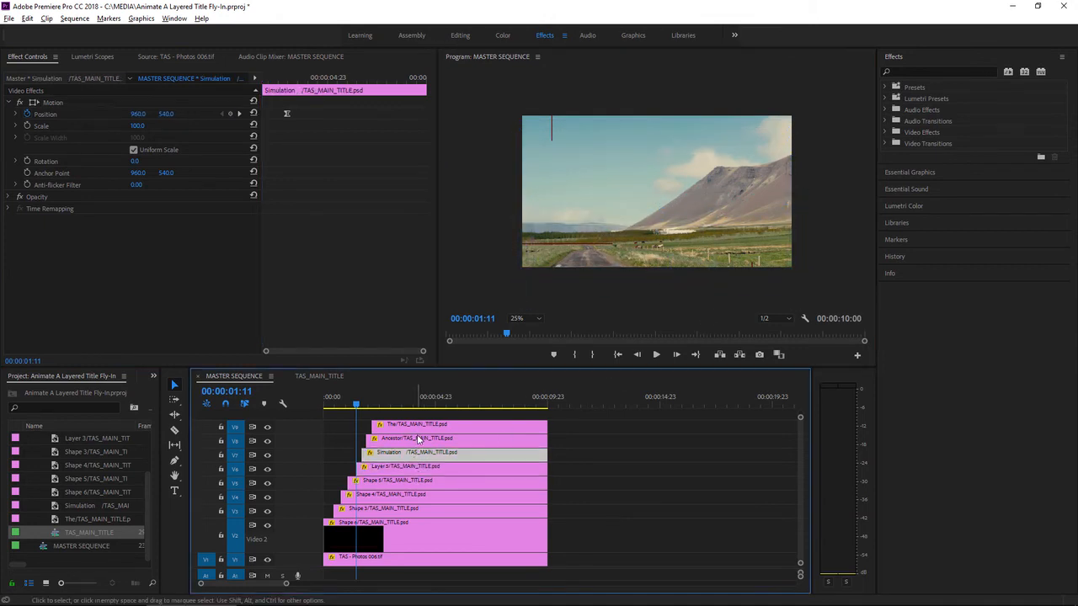
key("Down")
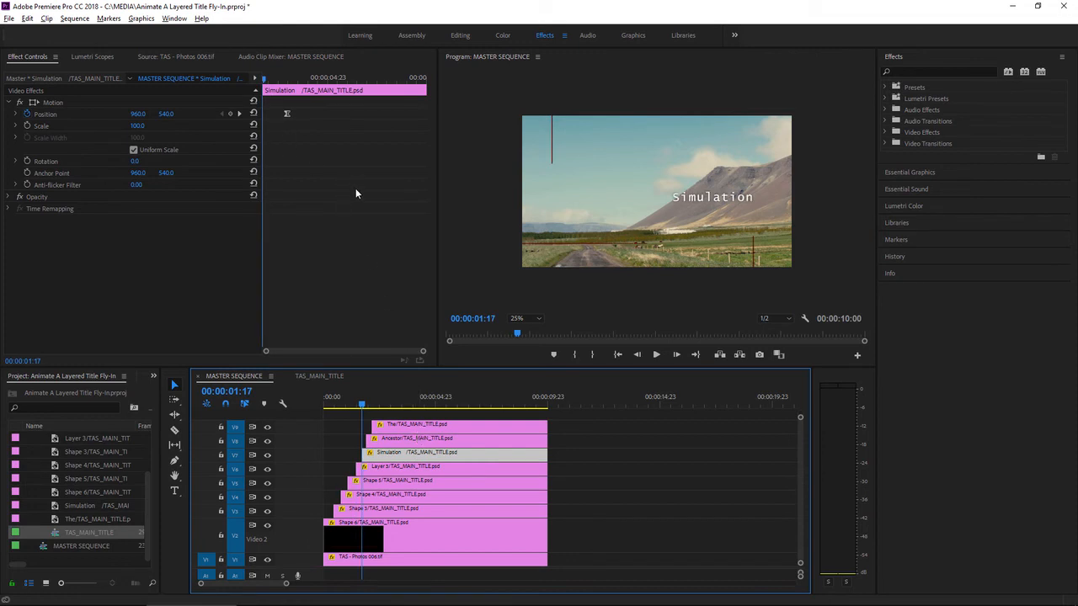
left_click(76, 103)
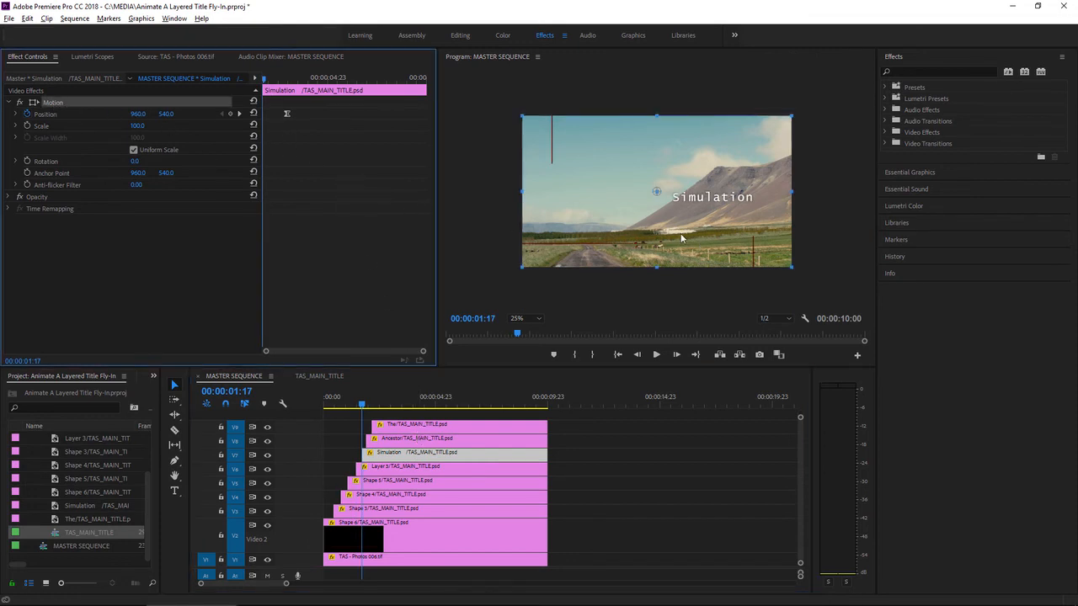
left_click_drag(626, 228, 740, 231)
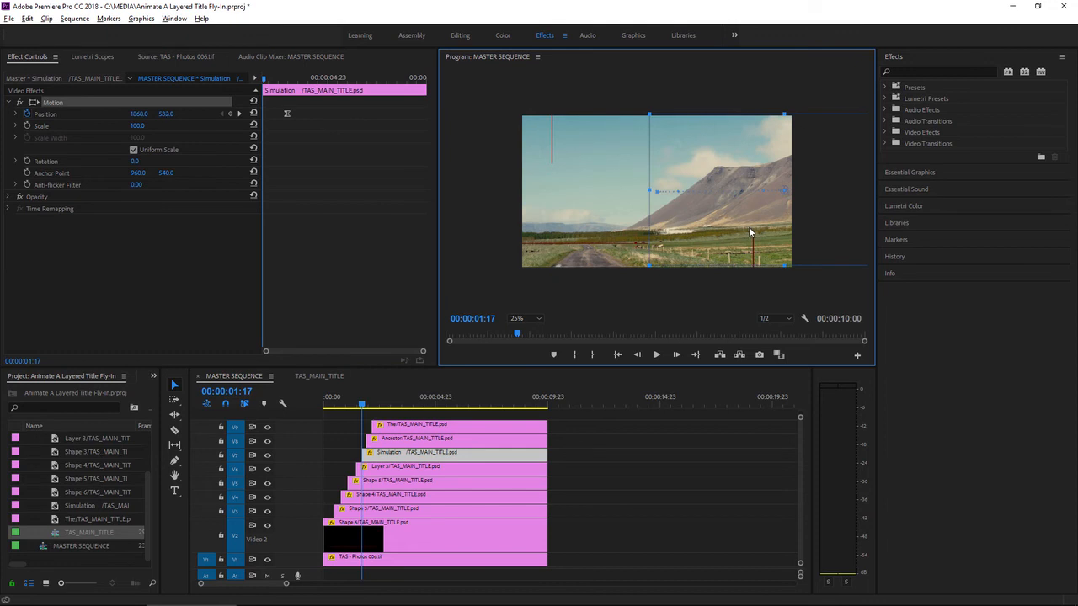
Step: At the Ancestor layer's start, 00:00:01:22, keyframe its Position so the word sits above the frame
left_click(464, 445)
key("shift+Right")
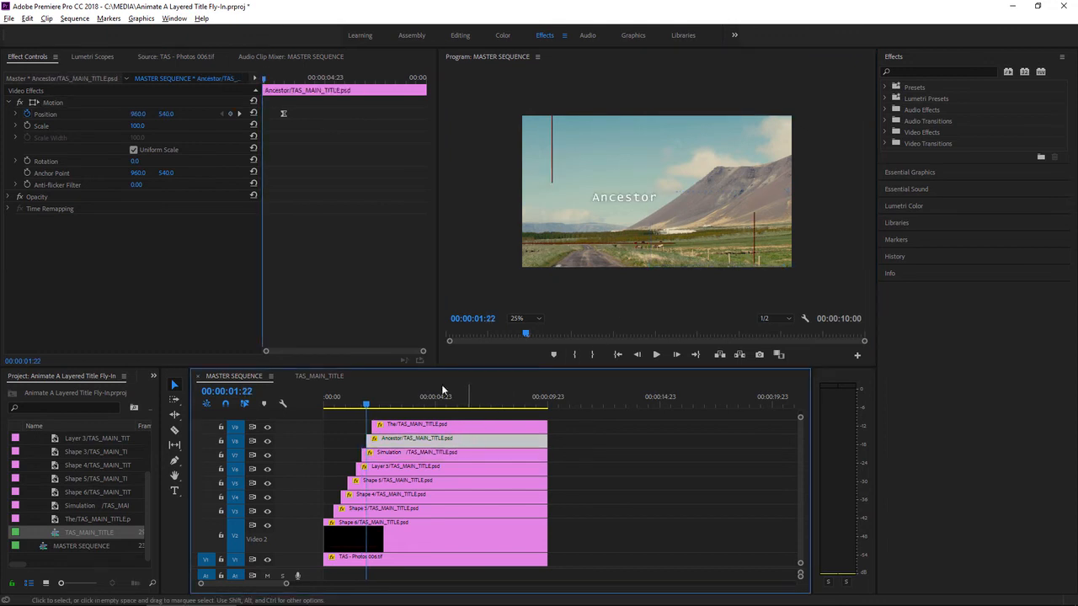
left_click(53, 103)
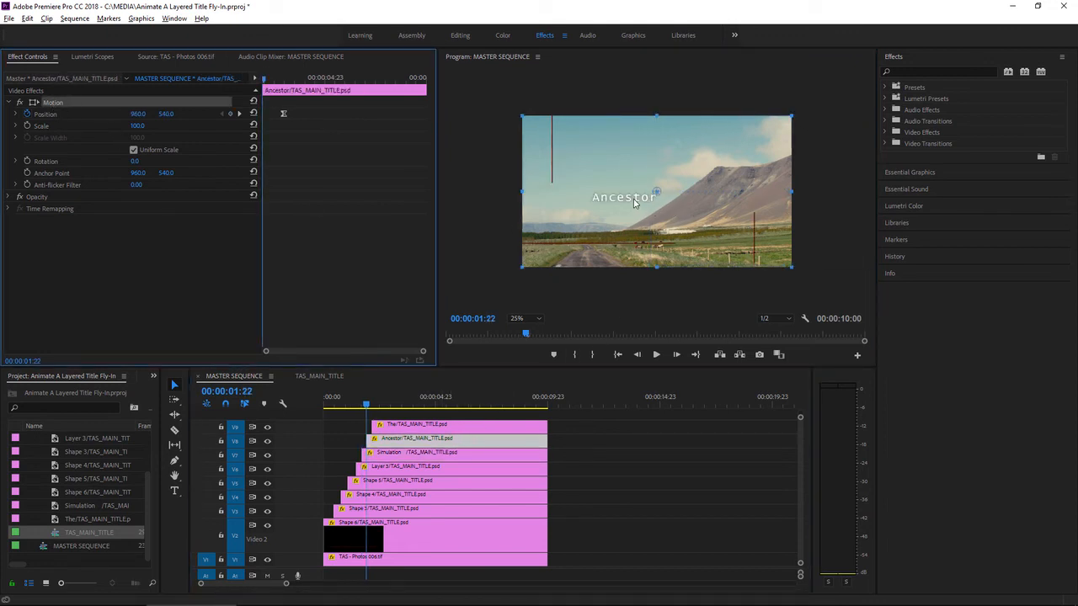
left_click_drag(634, 200, 620, 91)
Step: At the The layer's start, 00:00:02:04, keyframe its Position off the frame's left side at about 120, 560
left_click(445, 430)
key("Down")
left_click(58, 102)
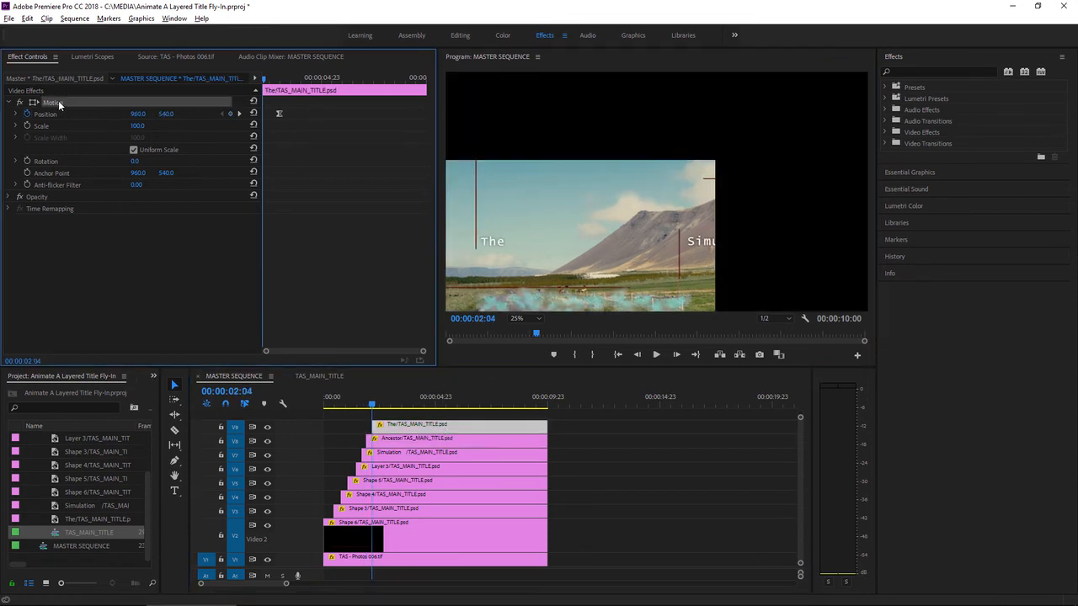
left_click_drag(597, 212, 478, 213)
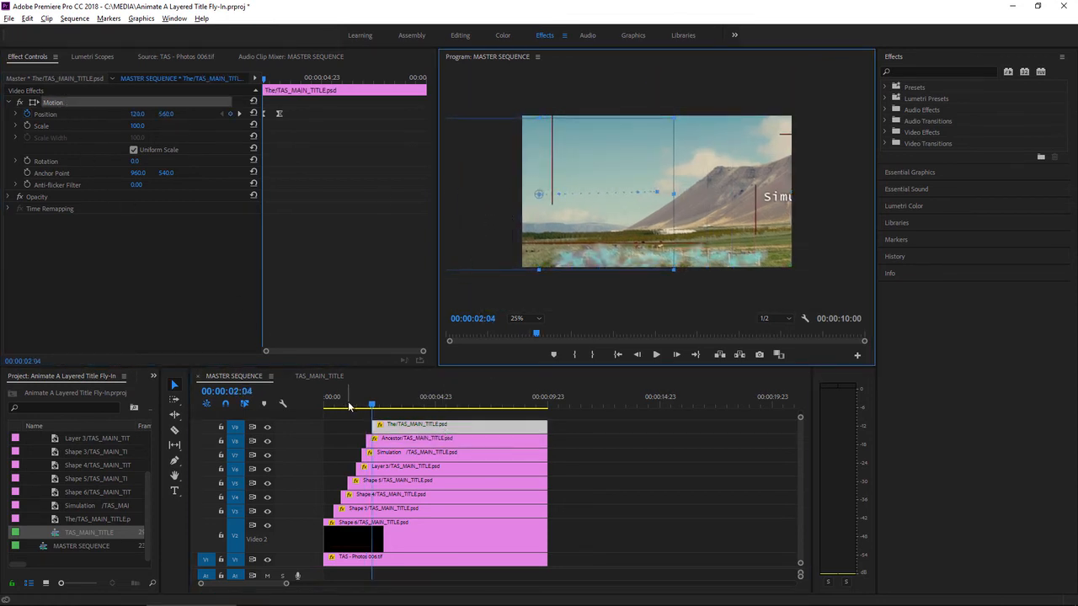
Step: Fit the program preview to its window and play the title animation from the sequence start, stopping after the title has assembled
left_click_drag(352, 400, 300, 404)
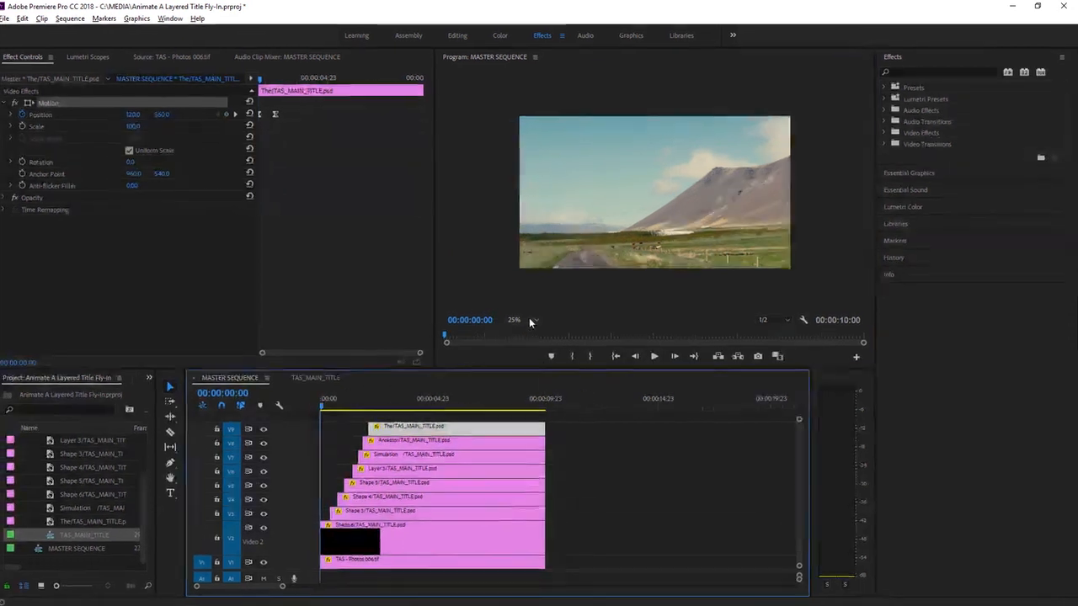
left_click(529, 319)
left_click(519, 329)
left_click(563, 433)
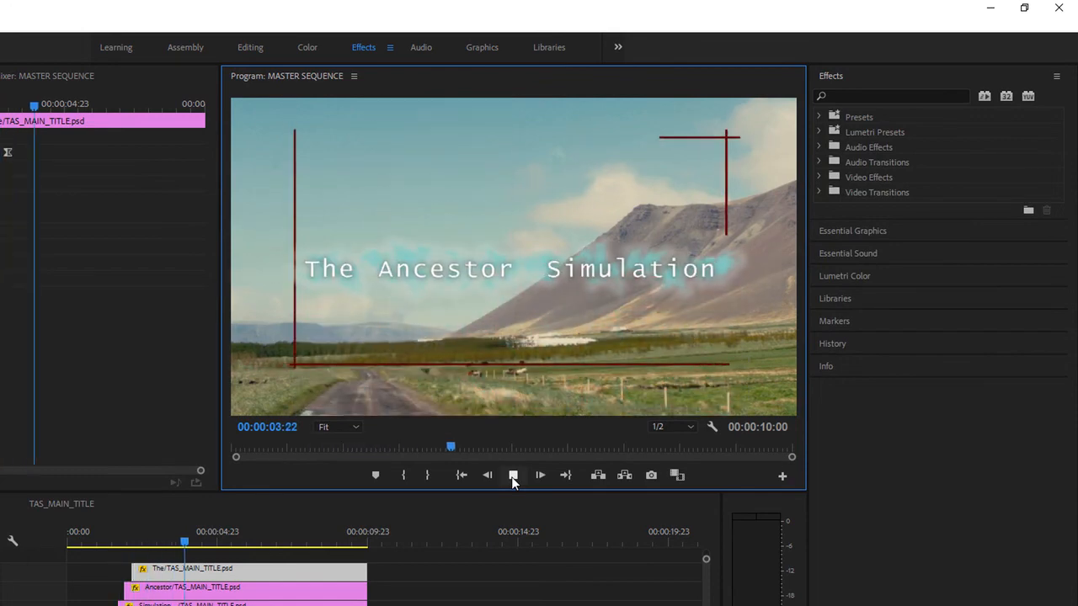
left_click(513, 475)
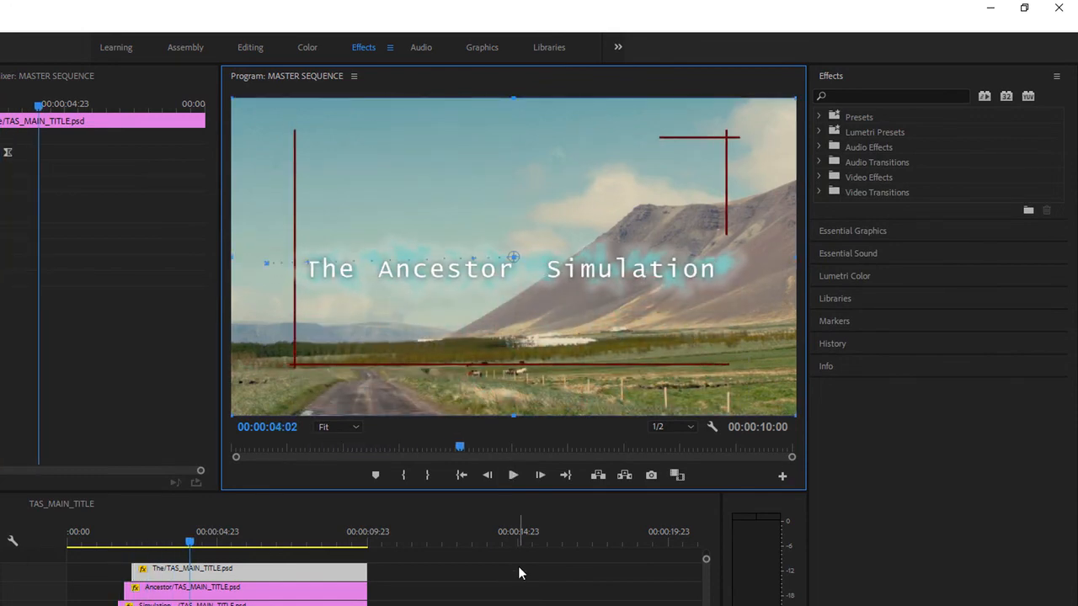